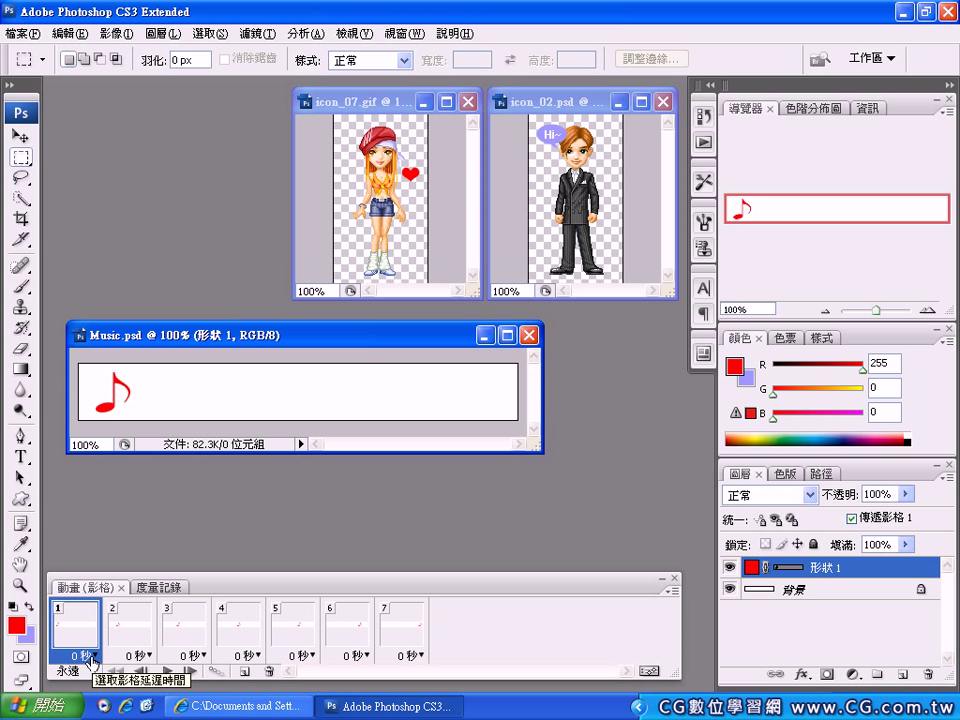
Set the delay of animation frame 1 to 0.2 seconds.
click(91, 657)
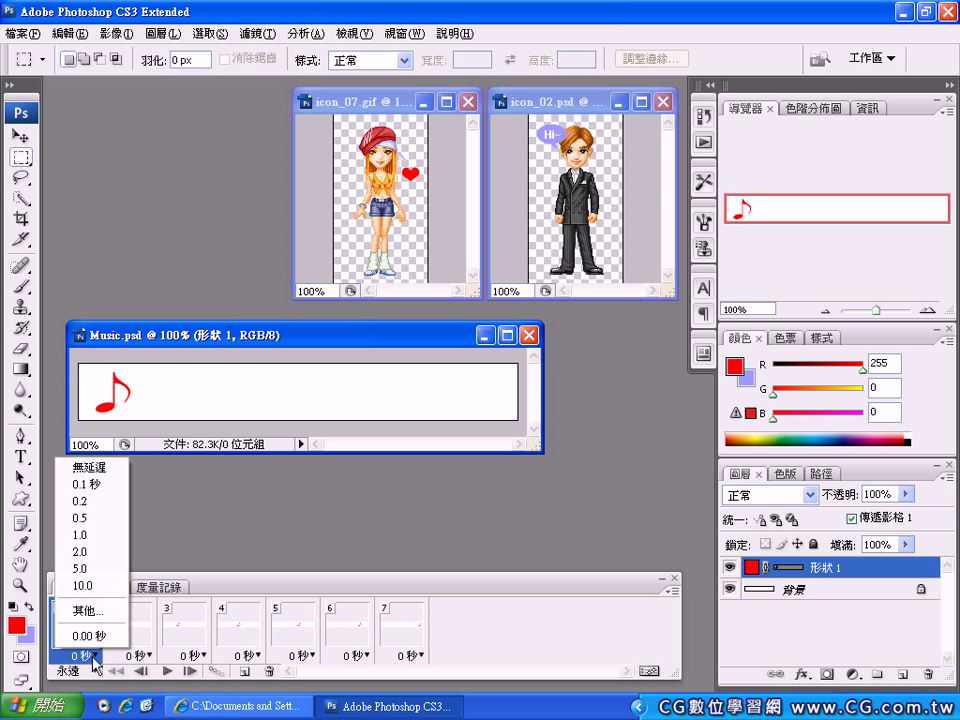
click(105, 510)
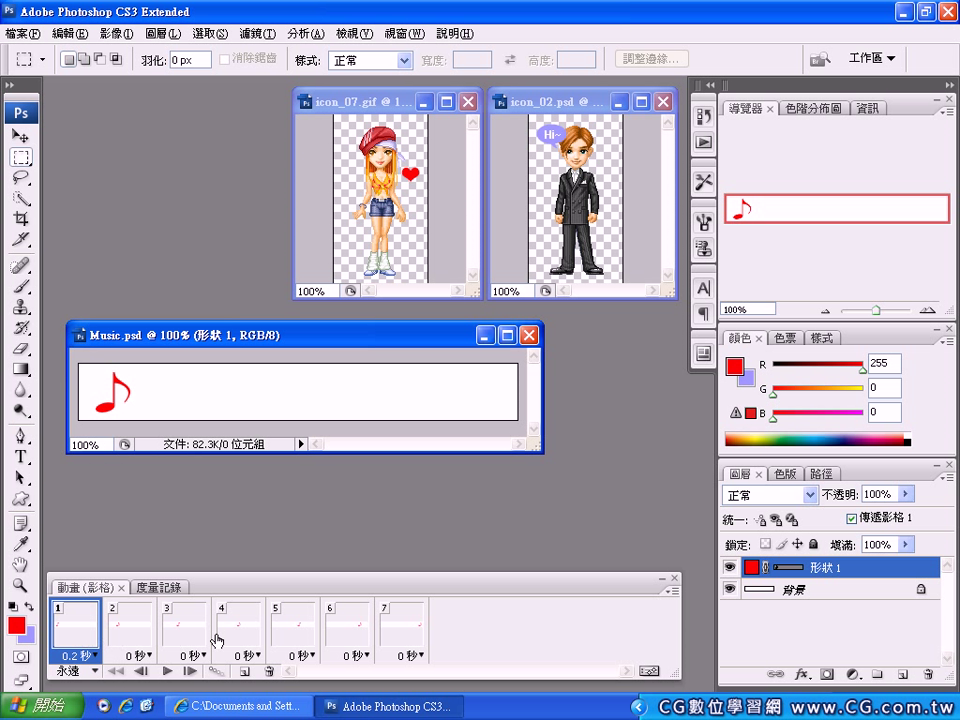
Try out frame selection: all seven frames, the consecutive frames 2 to 5, and the separate frames 1, 3, 5 and 7.
shift+click(408, 642)
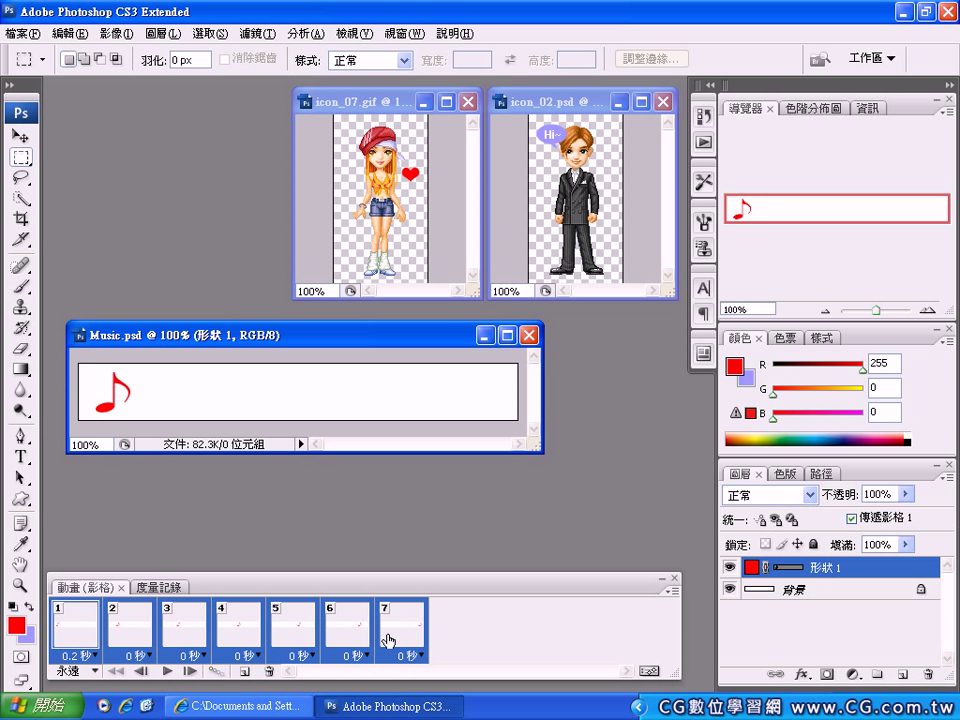
click(131, 632)
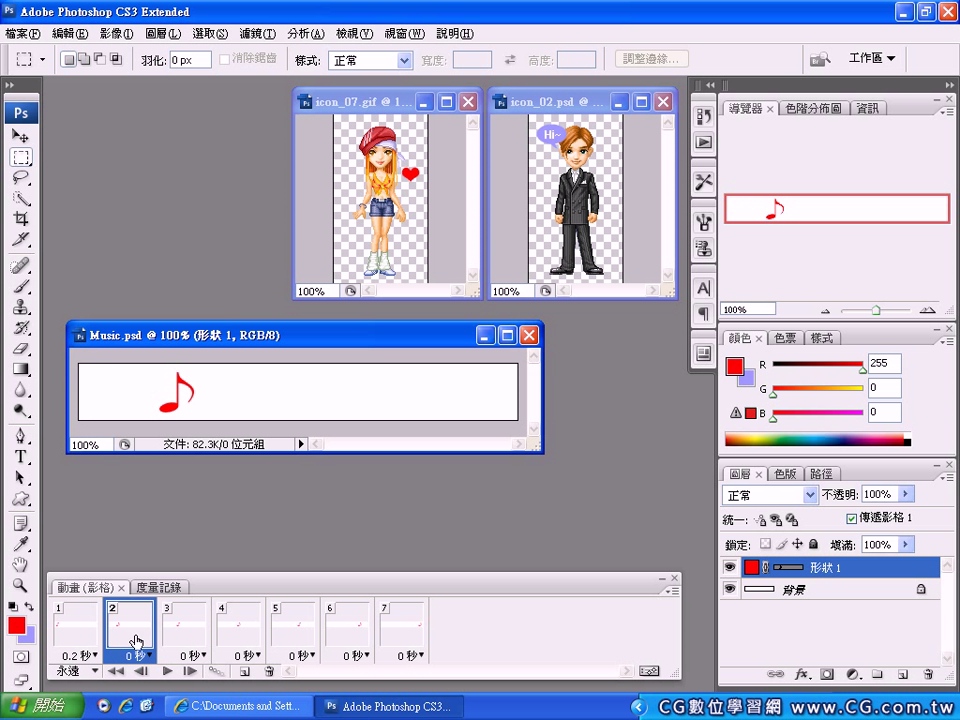
shift+click(291, 628)
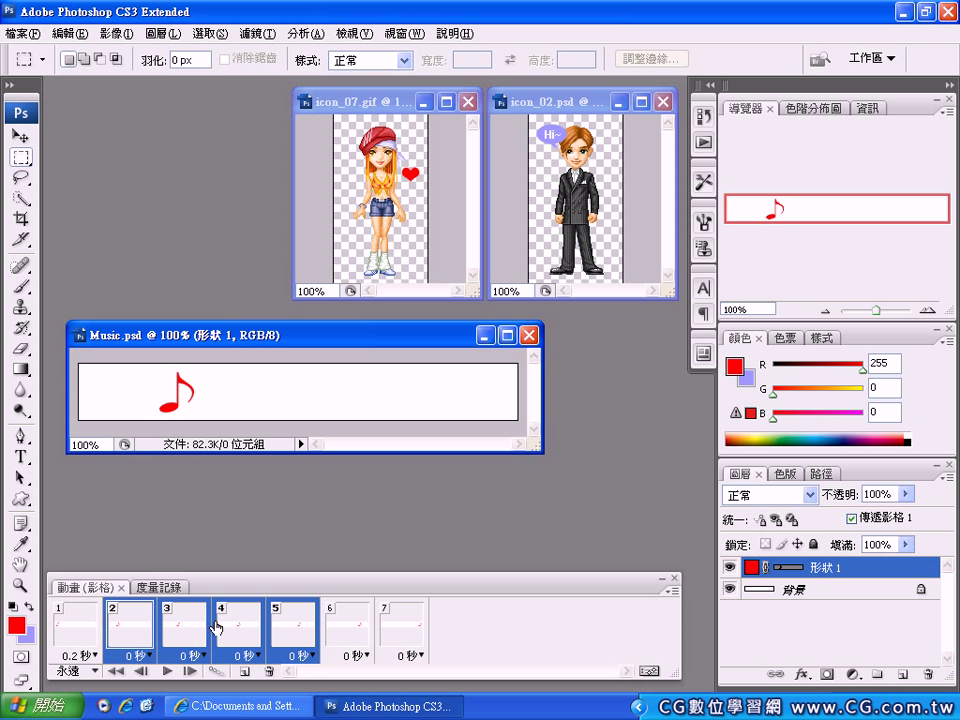
click(401, 632)
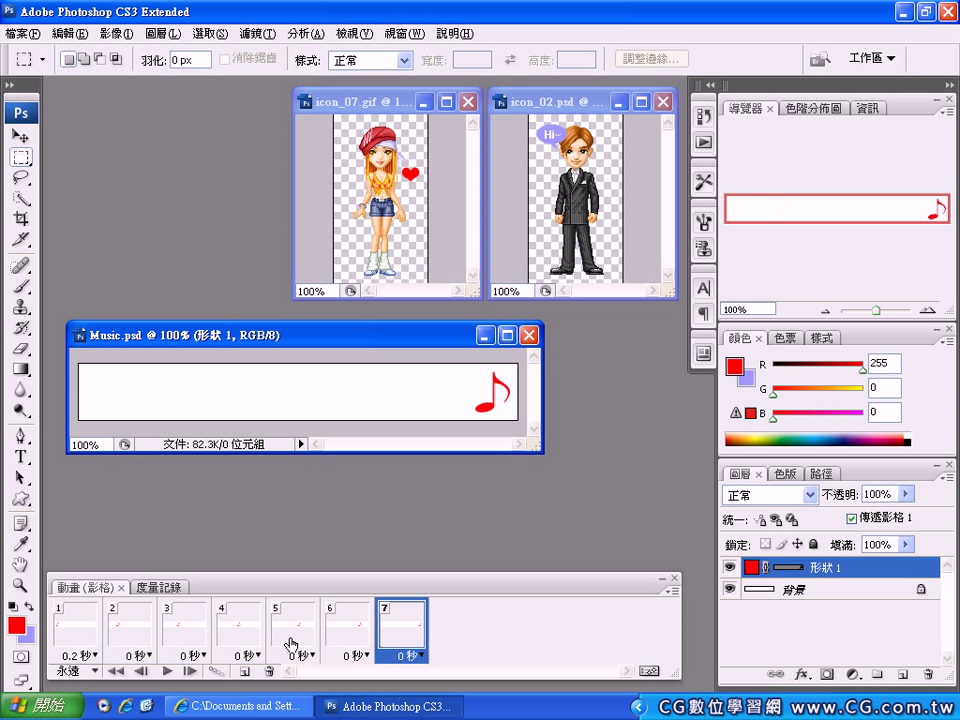
click(78, 625)
ctrl+click(186, 628)
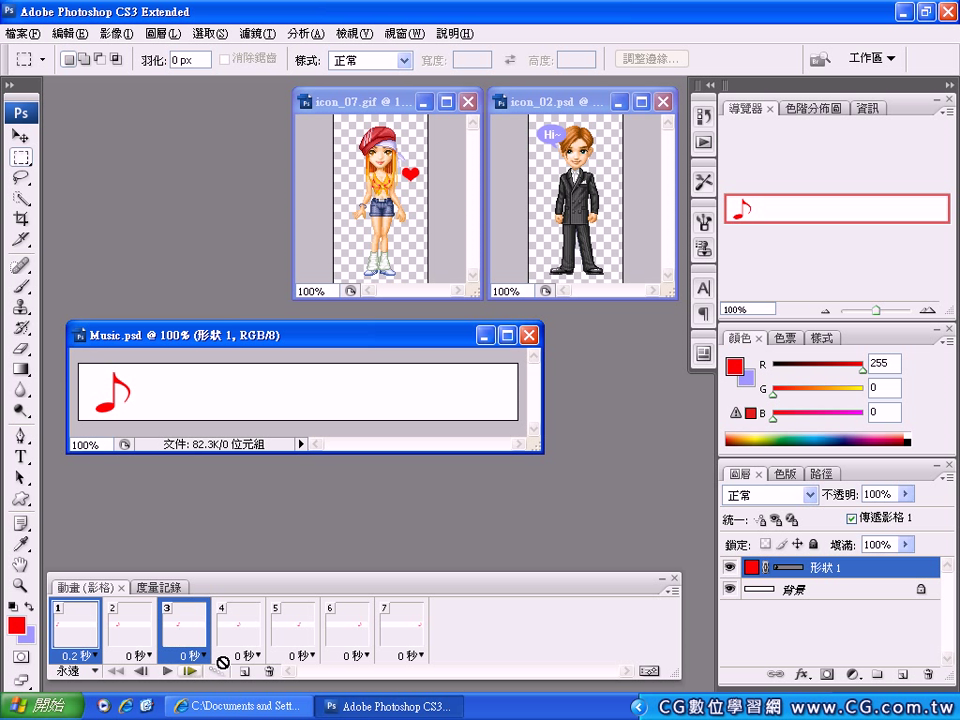
ctrl+click(289, 636)
ctrl+click(401, 632)
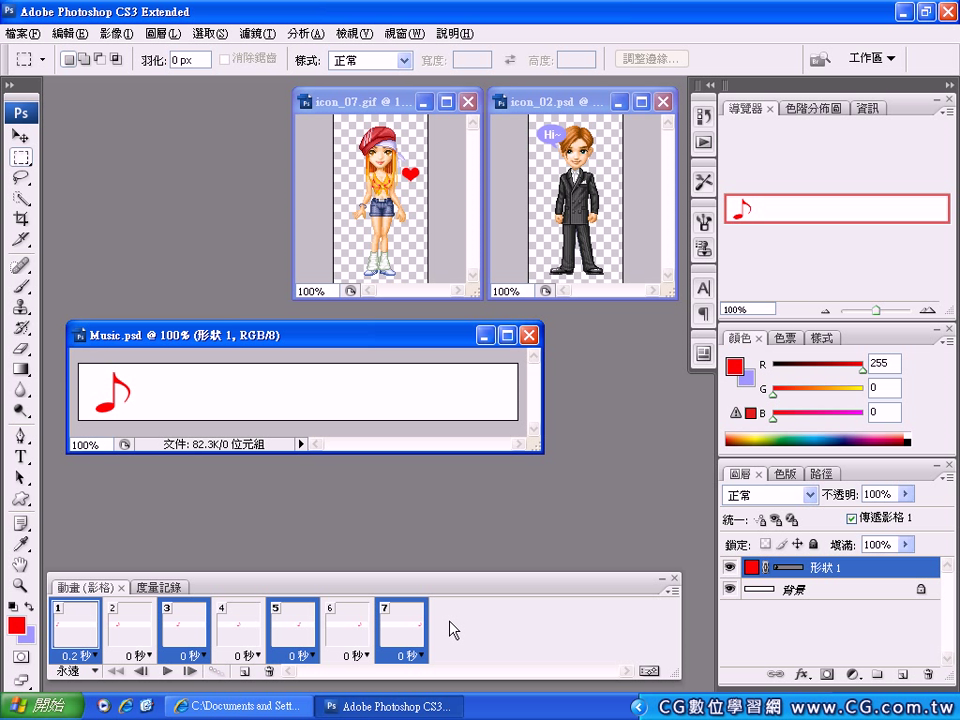
Set the delay of all seven animation frames to 0.5 seconds and preview the playback.
click(103, 610)
shift+click(392, 634)
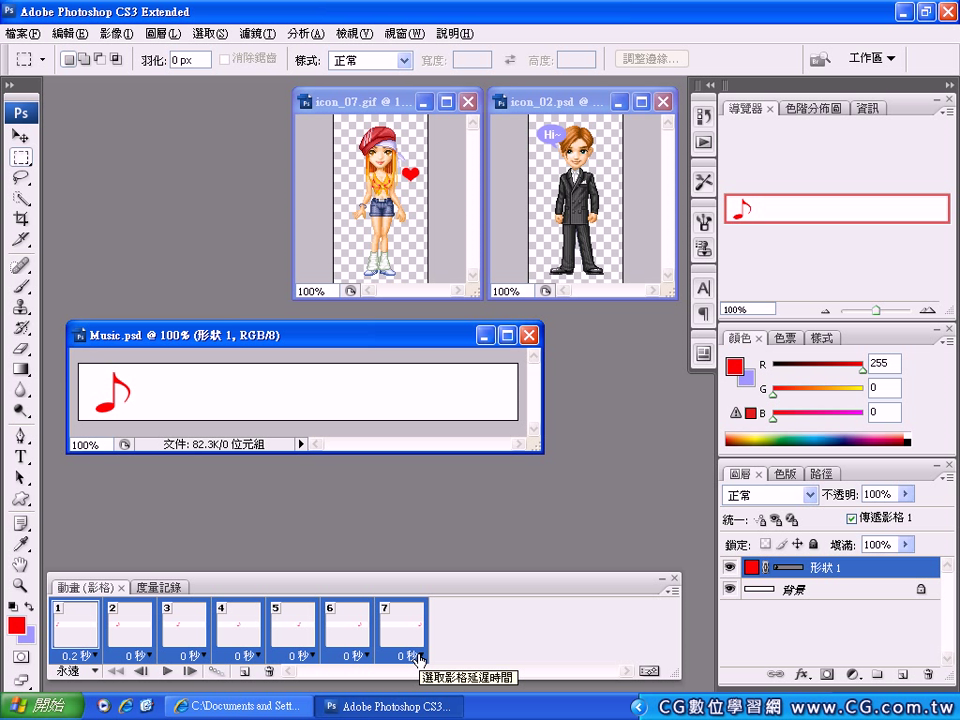
click(419, 658)
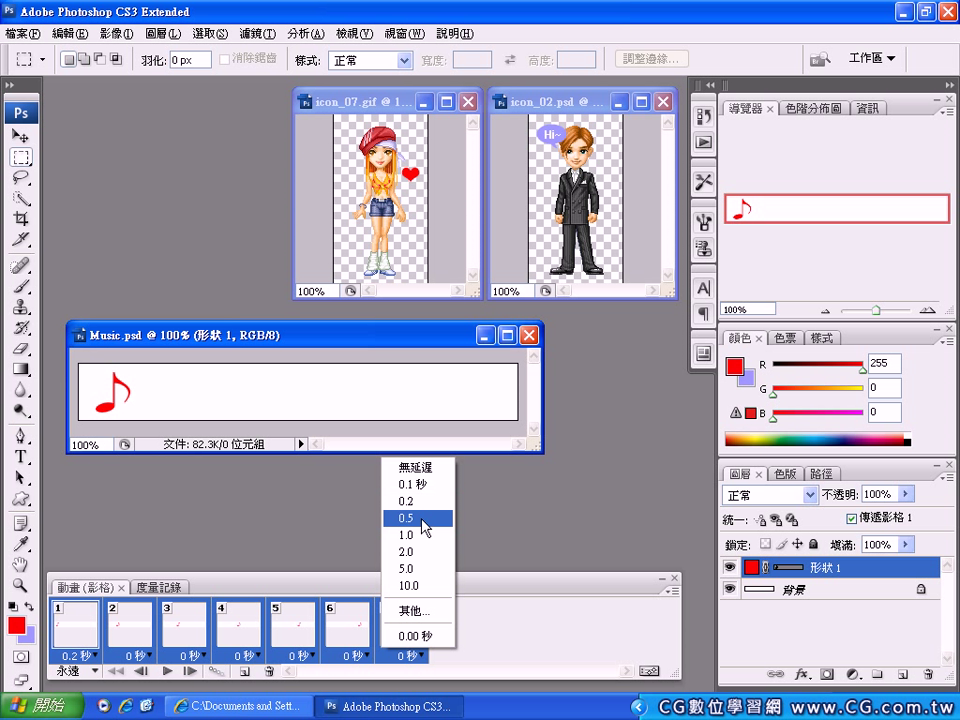
click(425, 527)
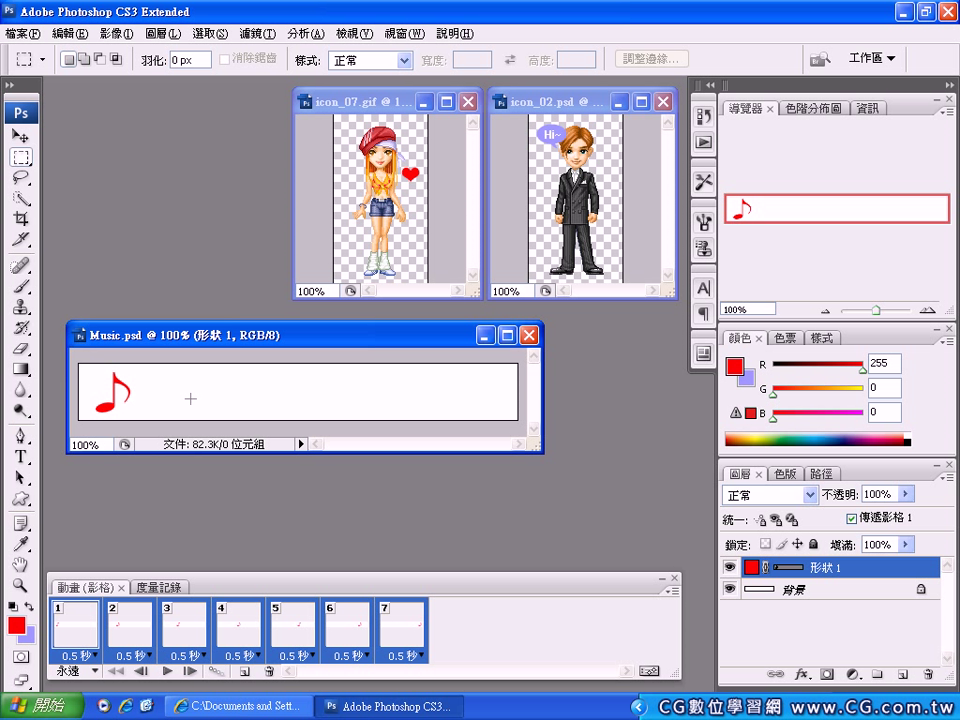
click(167, 671)
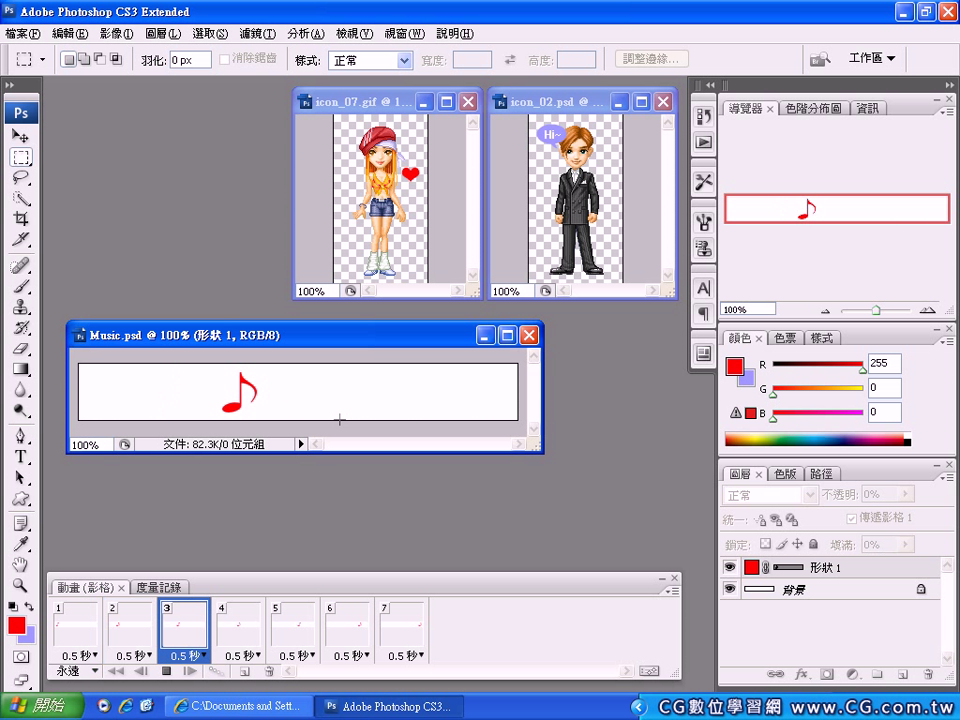
click(167, 672)
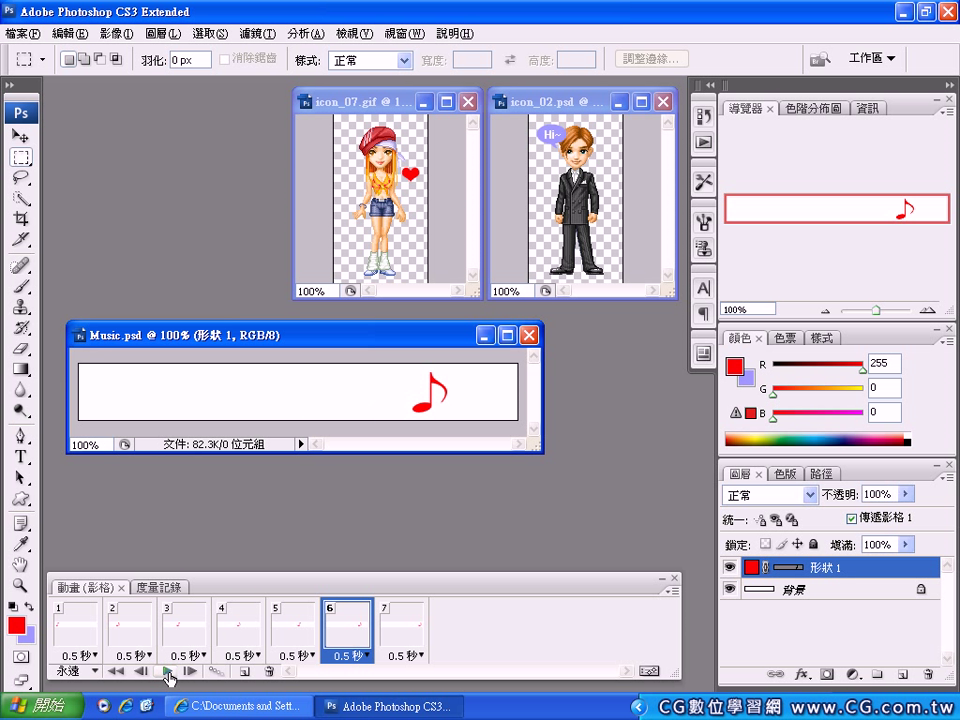
Export the animation for web as a GIF, replacing the existing Music.gif in the GIF folder.
click(22, 33)
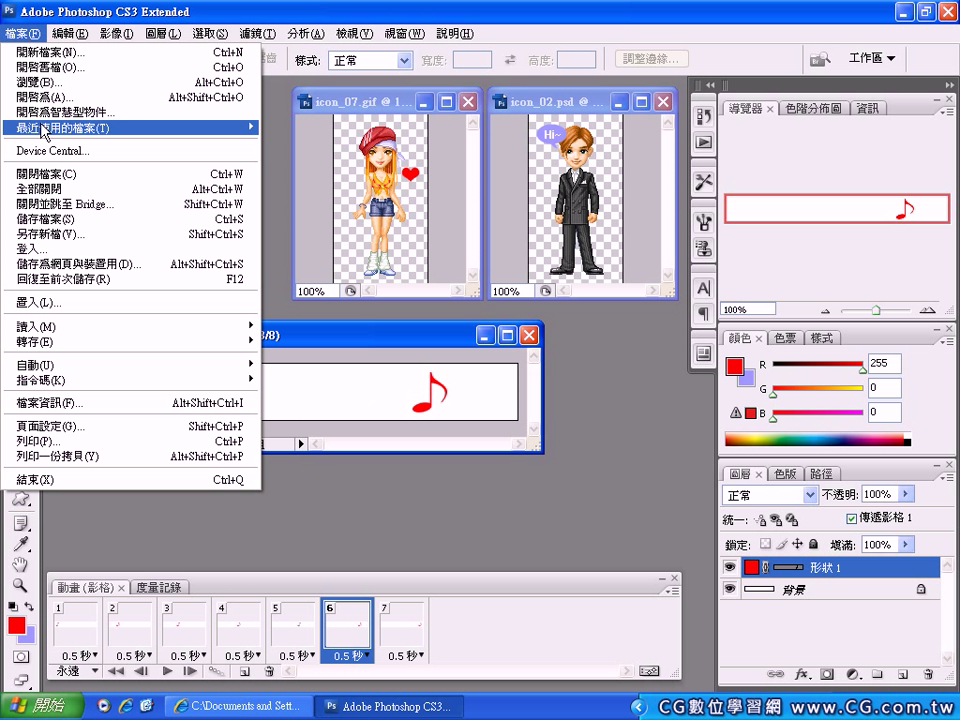
click(53, 264)
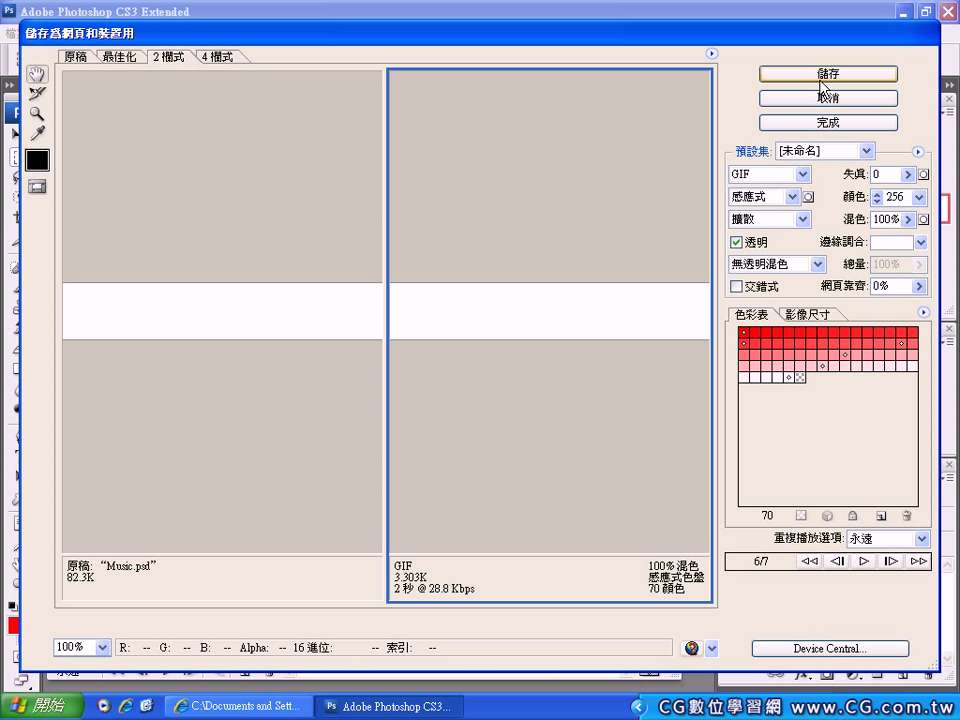
click(820, 72)
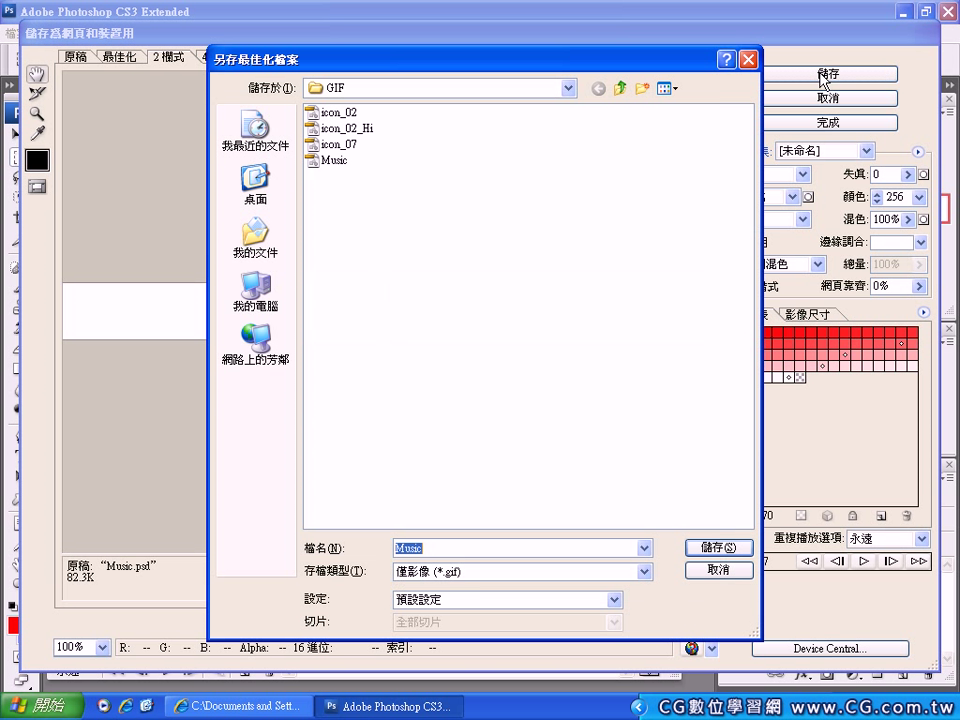
click(335, 162)
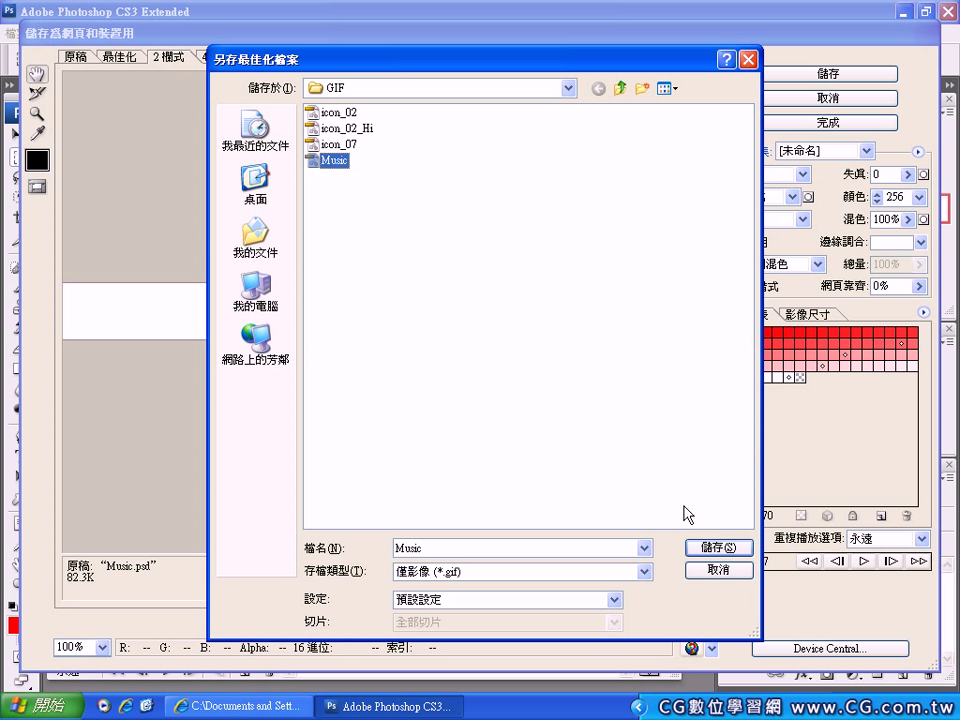
click(704, 549)
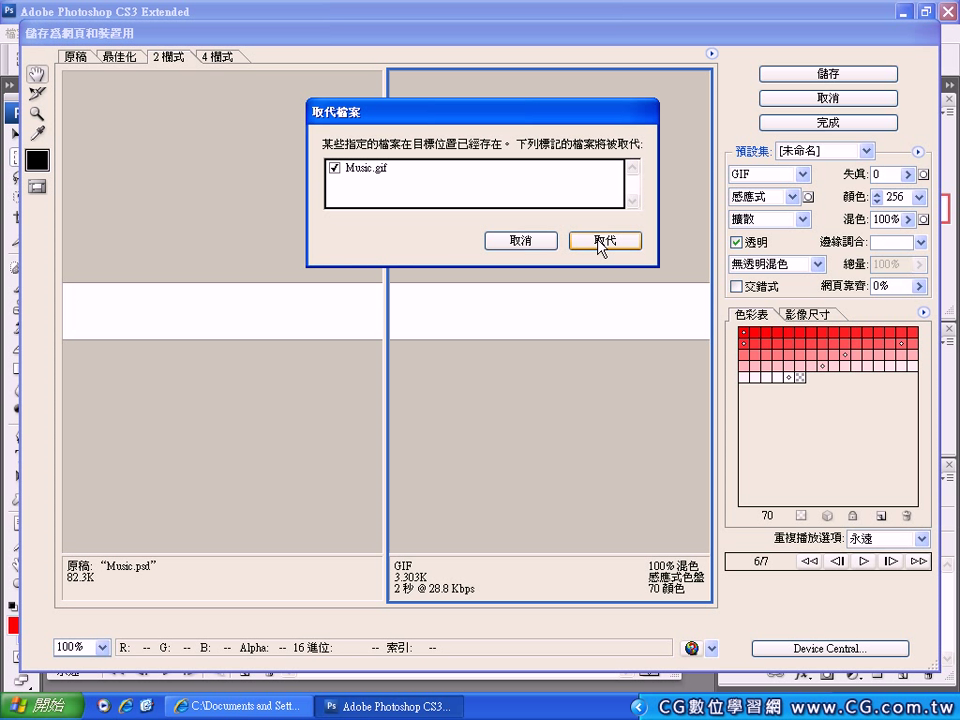
click(589, 243)
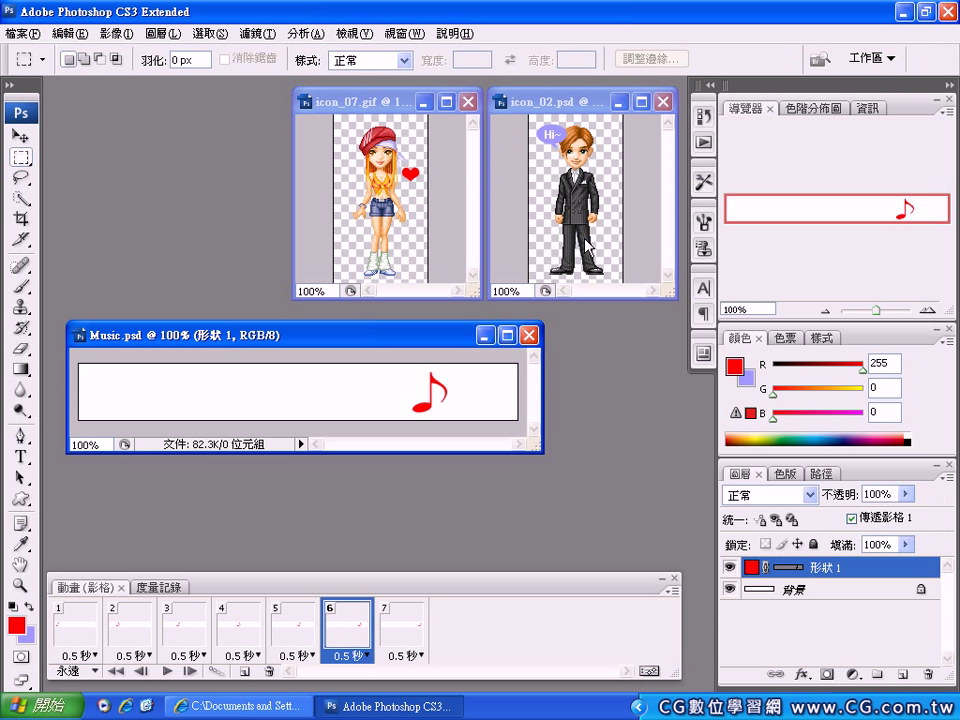
Switch to Internet Explorer and reload Music.gif to check how the exported animation plays.
click(254, 704)
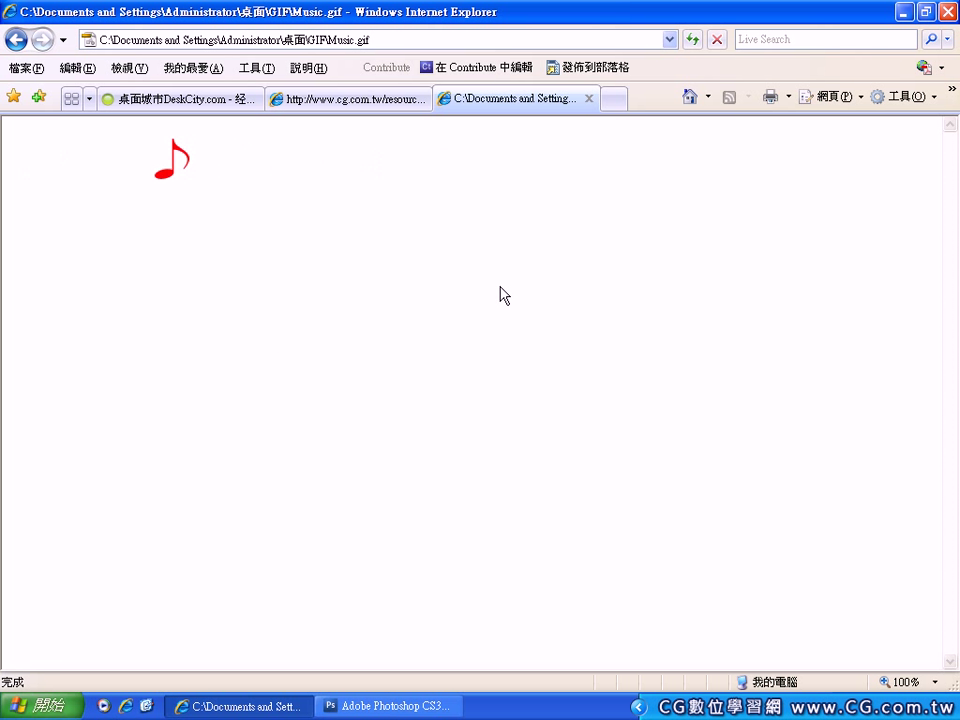
click(691, 42)
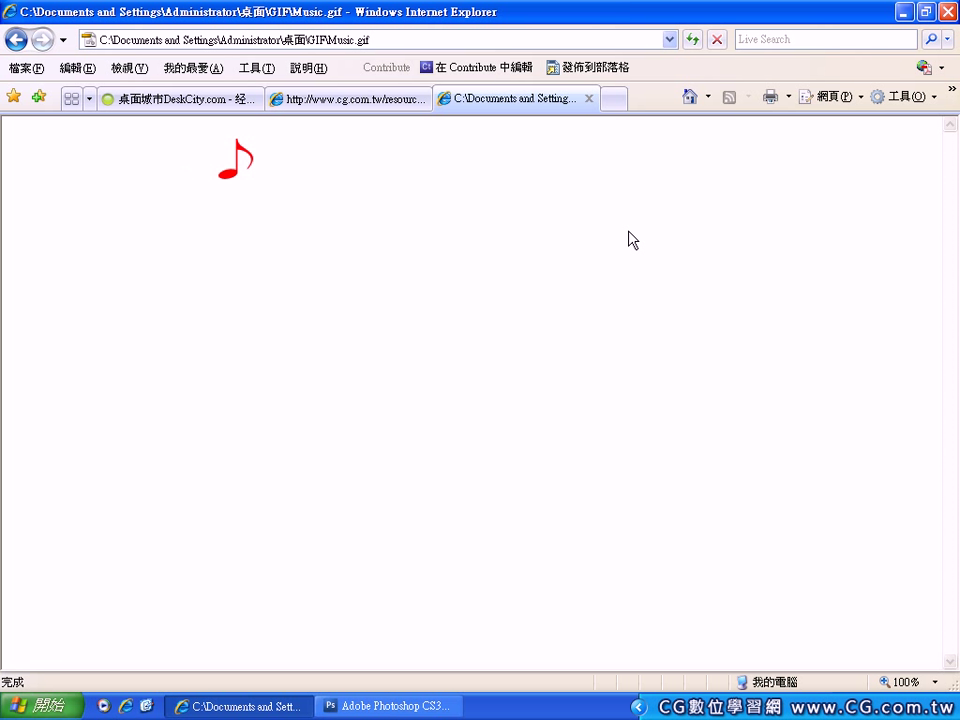
click(719, 41)
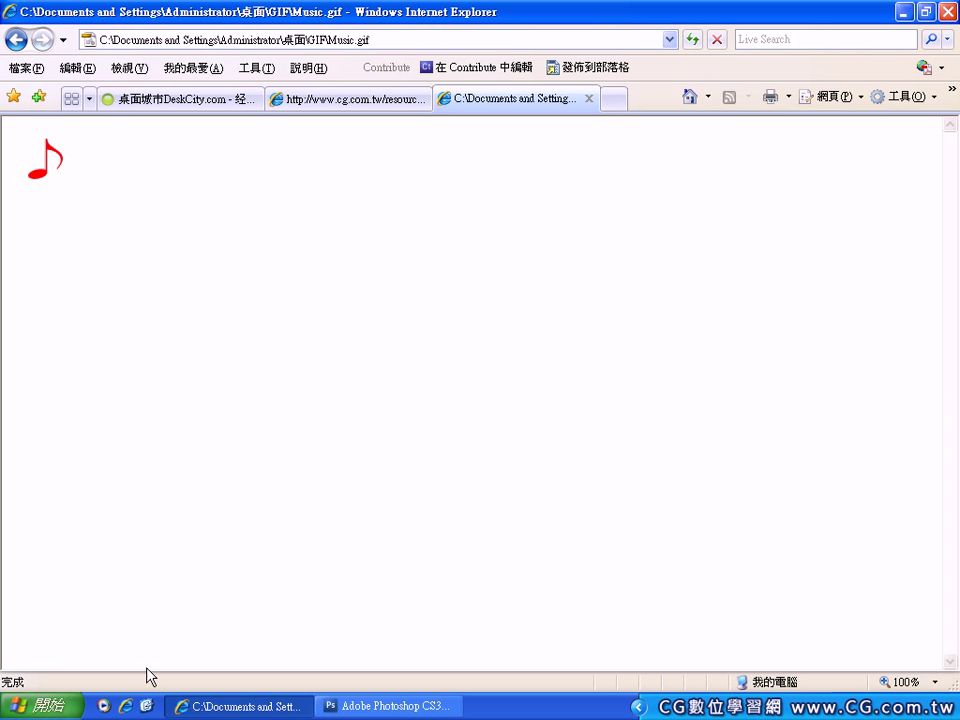
Turn off hiding extensions for known file types in the Windows folder options, starting from My Computer on the desktop.
click(146, 706)
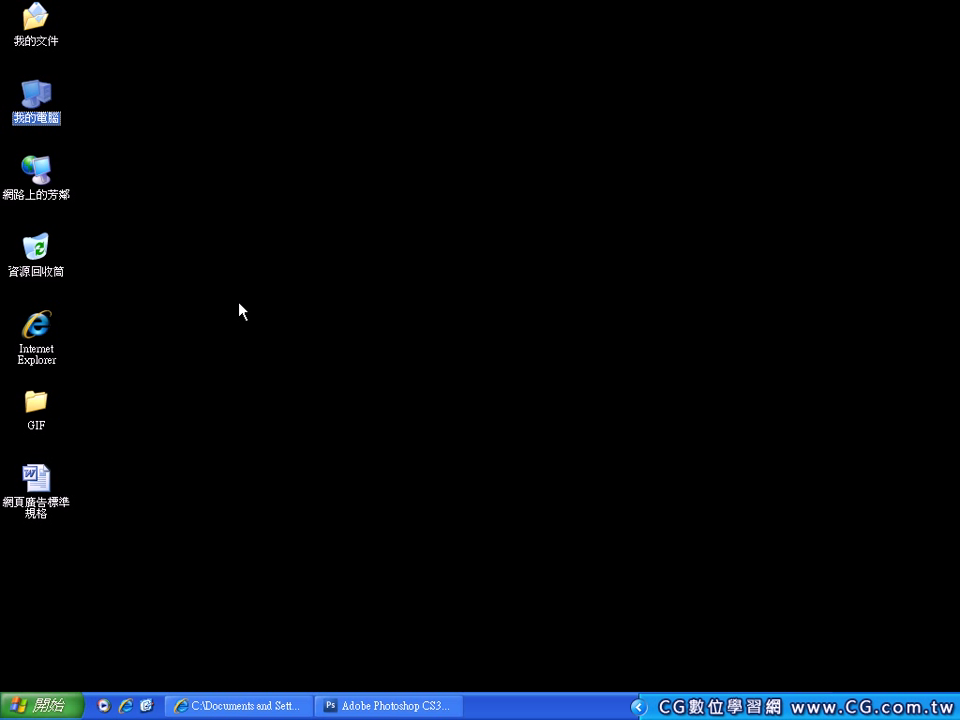
double_click(40, 101)
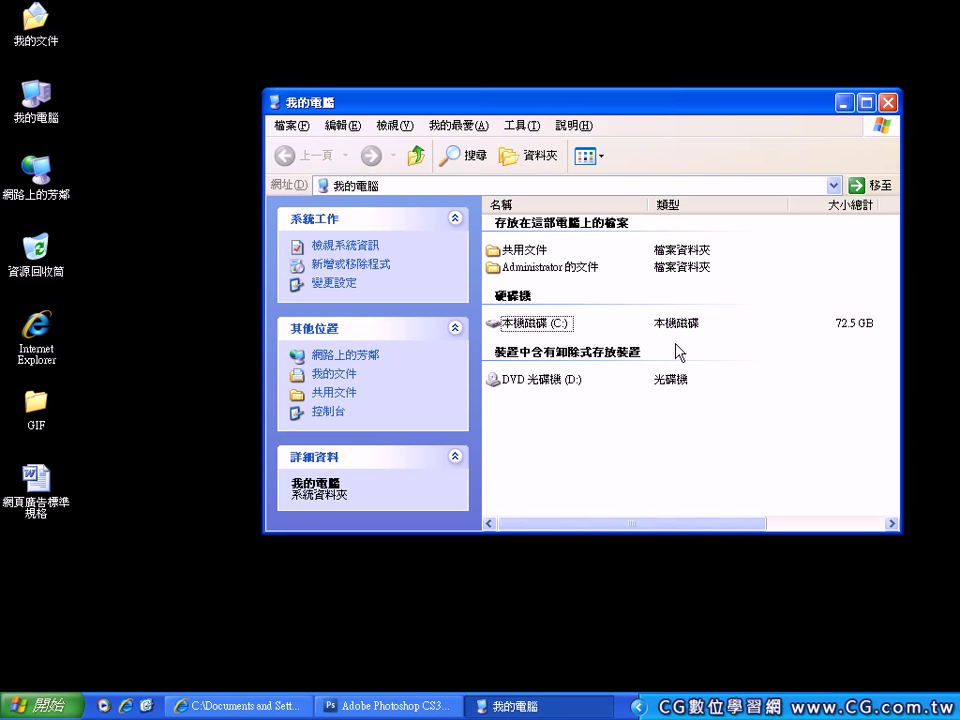
click(524, 127)
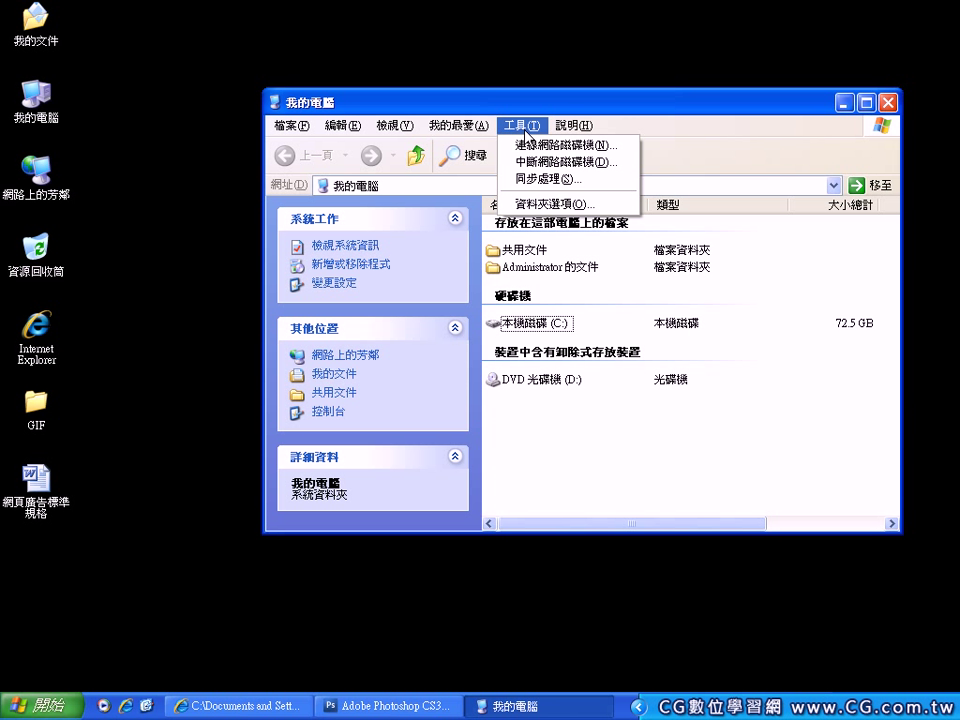
click(541, 212)
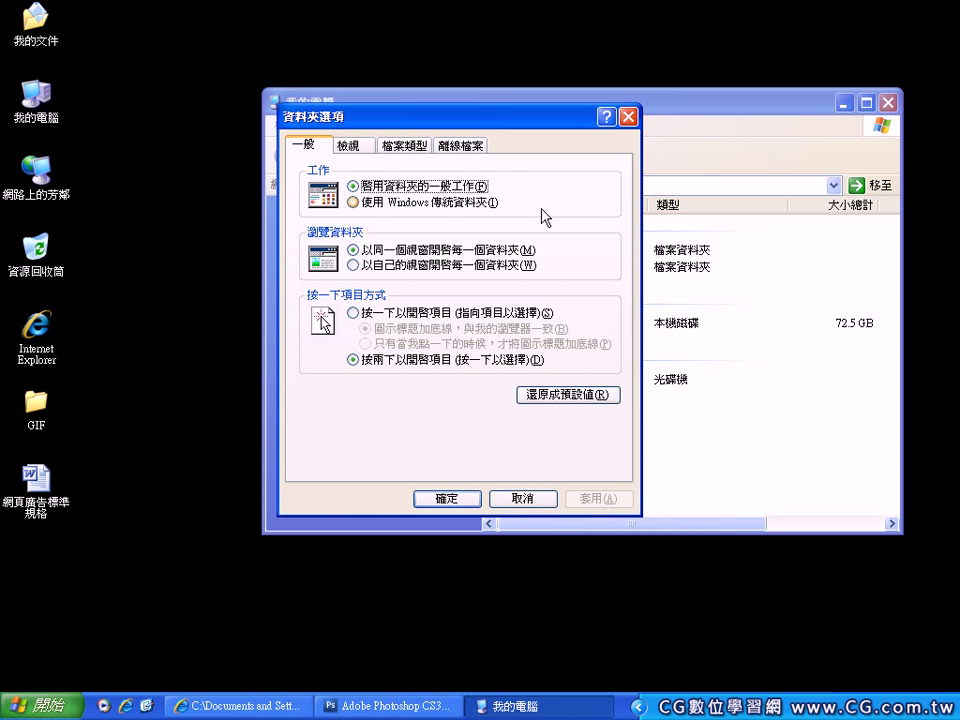
click(357, 152)
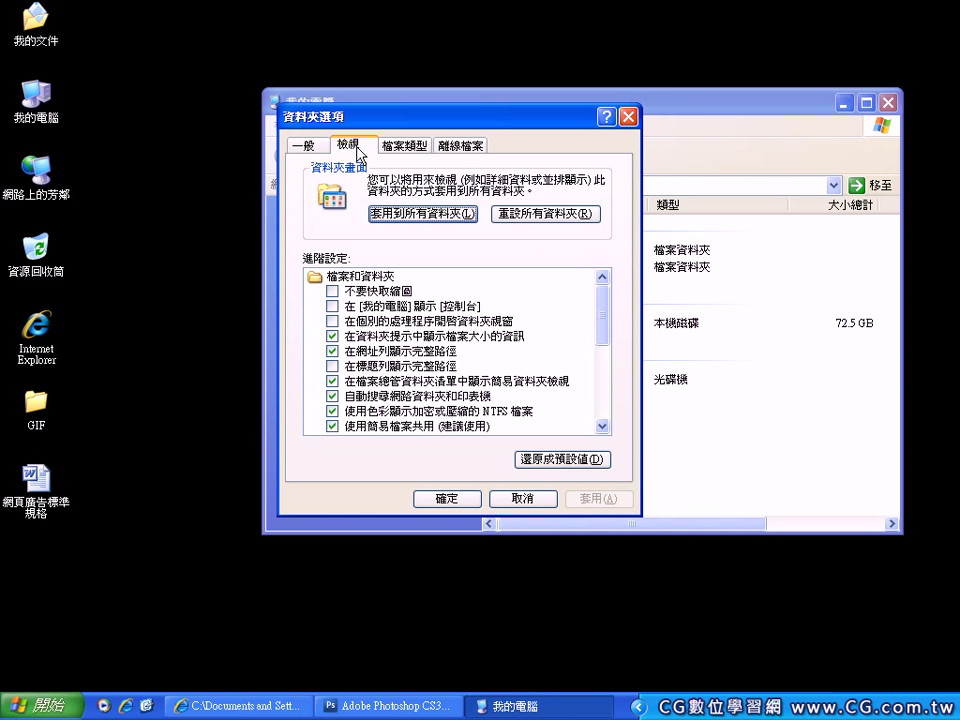
drag(606, 300, 604, 384)
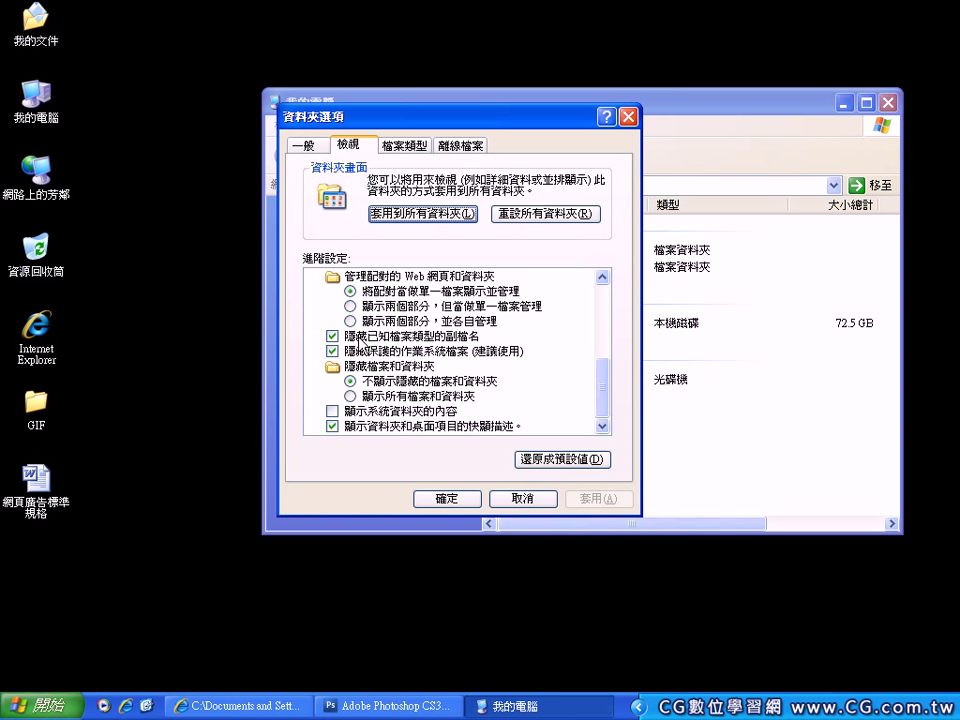
click(361, 337)
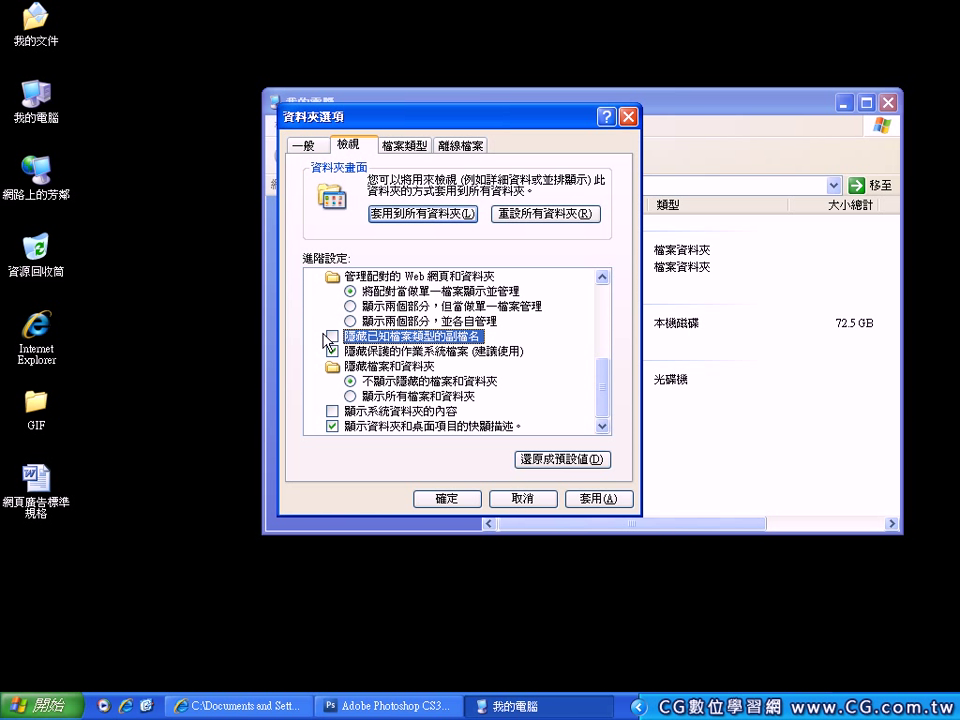
click(447, 498)
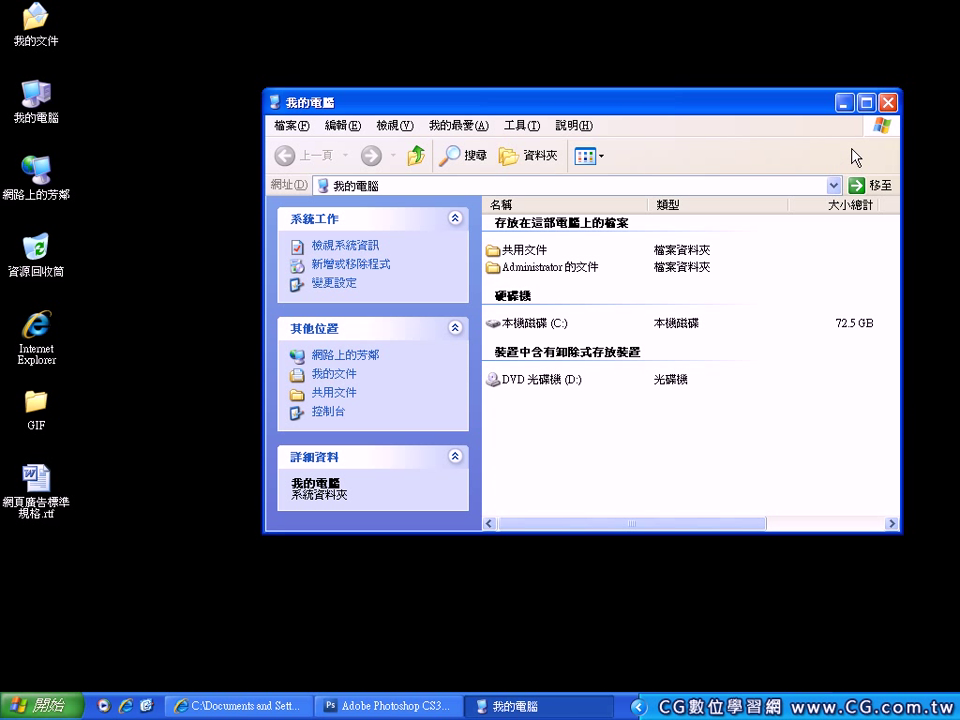
click(887, 102)
Look through the desktop's GIF folder to check the file extensions and the details of Music.gif.
double_click(36, 405)
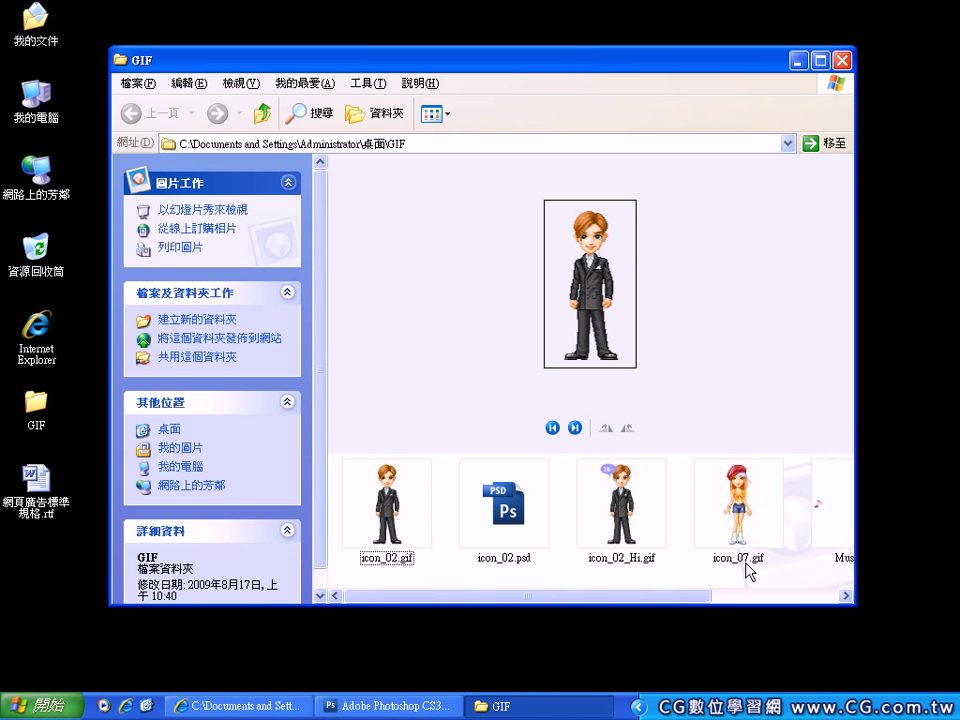
click(752, 597)
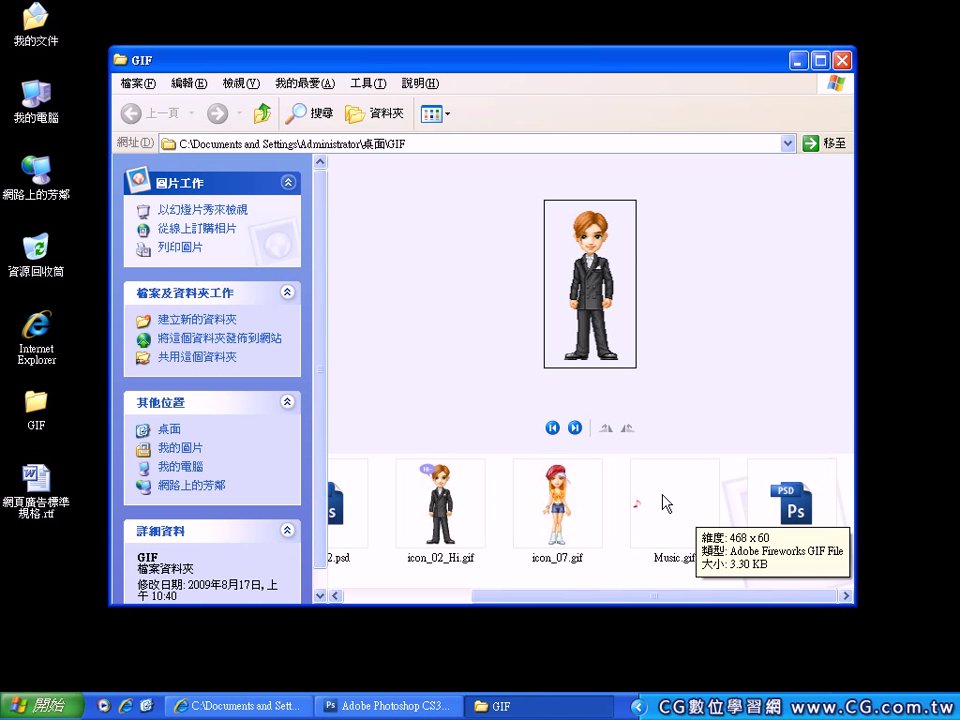
click(842, 60)
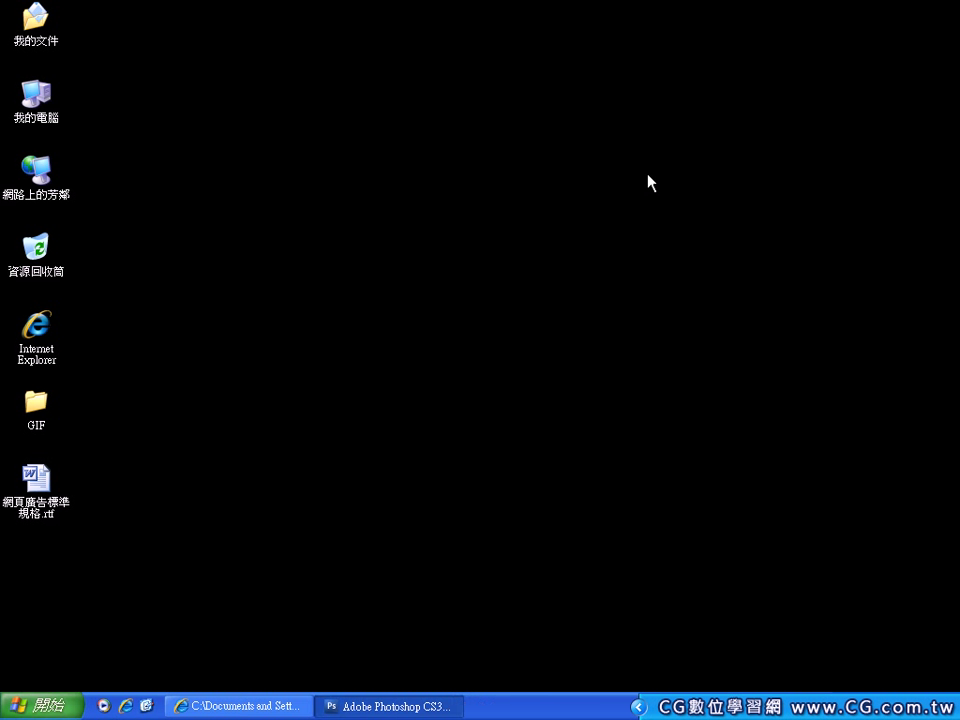
Return to Photoshop and delete frames 2, 3, 5 and 6 from the Music.psd animation.
click(386, 703)
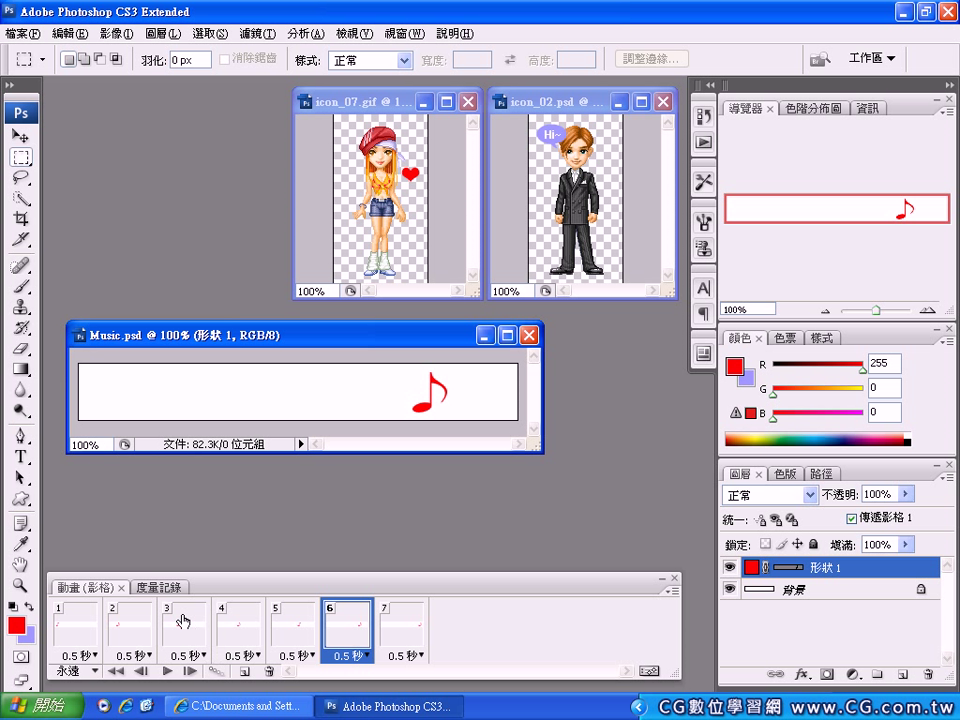
click(128, 635)
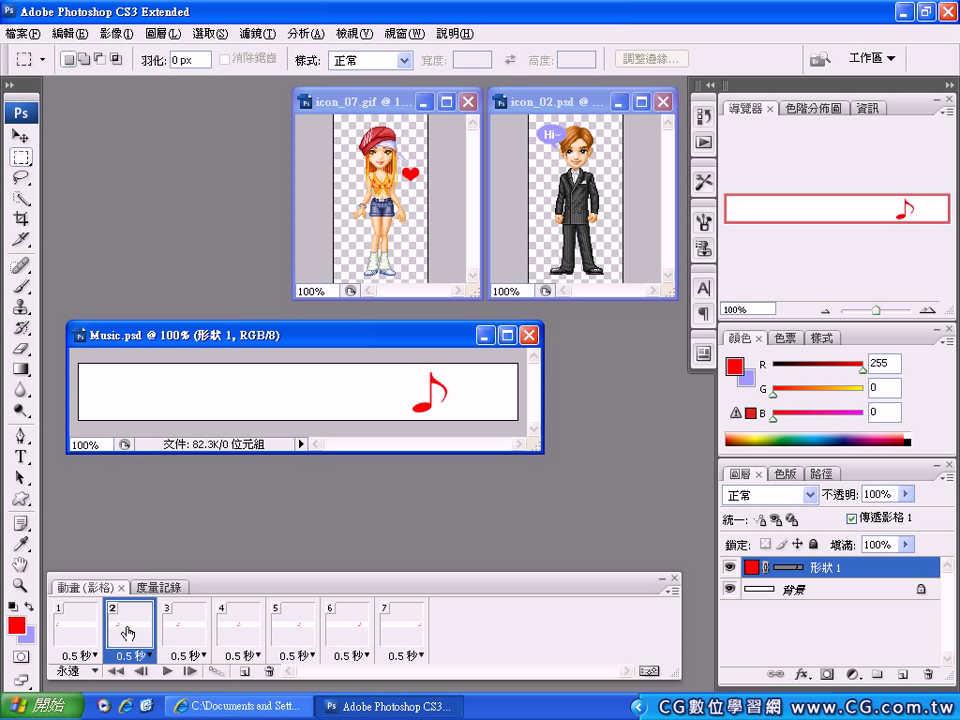
shift+click(181, 632)
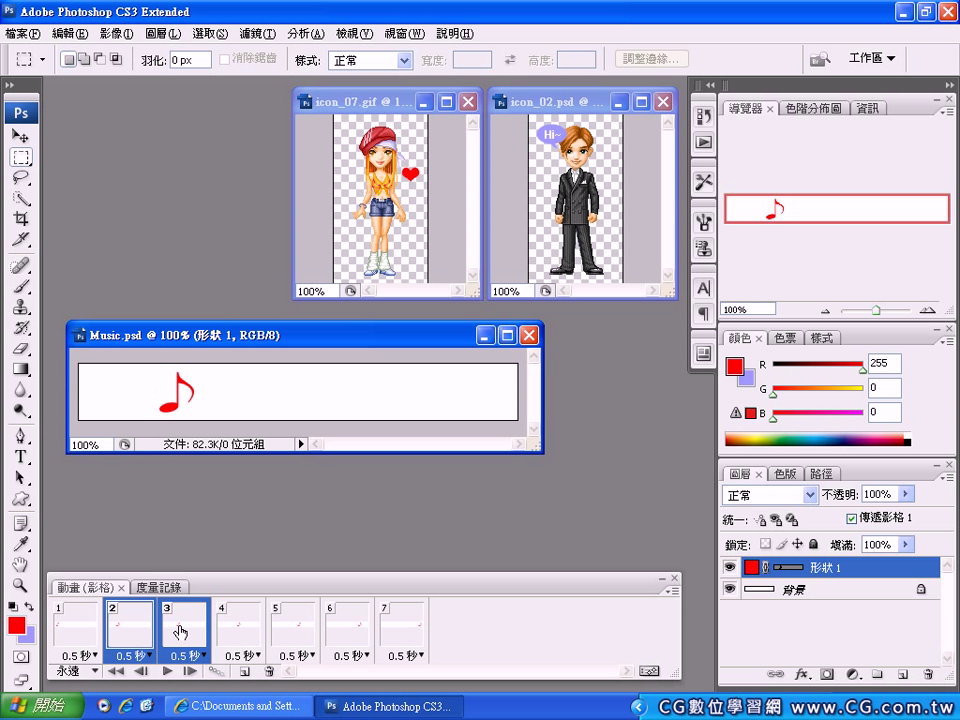
ctrl+click(287, 628)
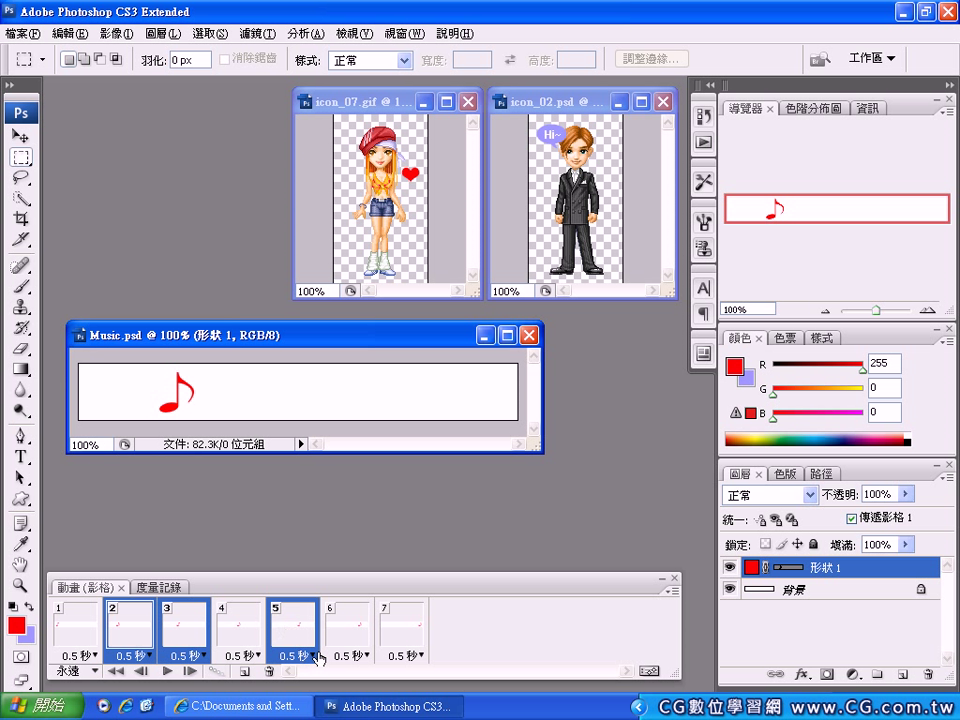
ctrl+click(355, 633)
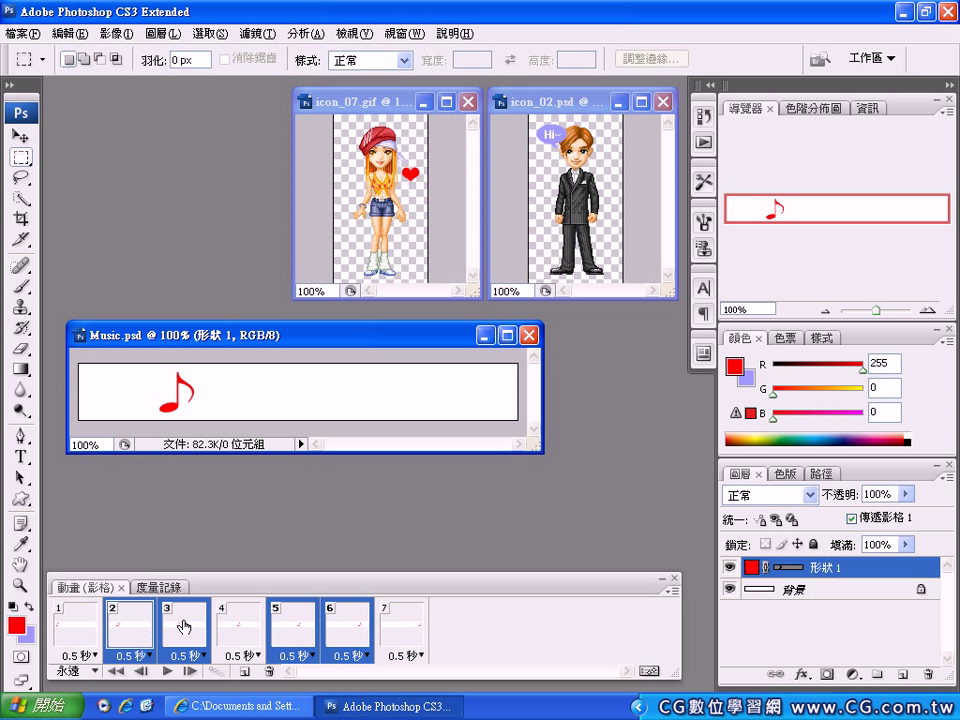
click(270, 674)
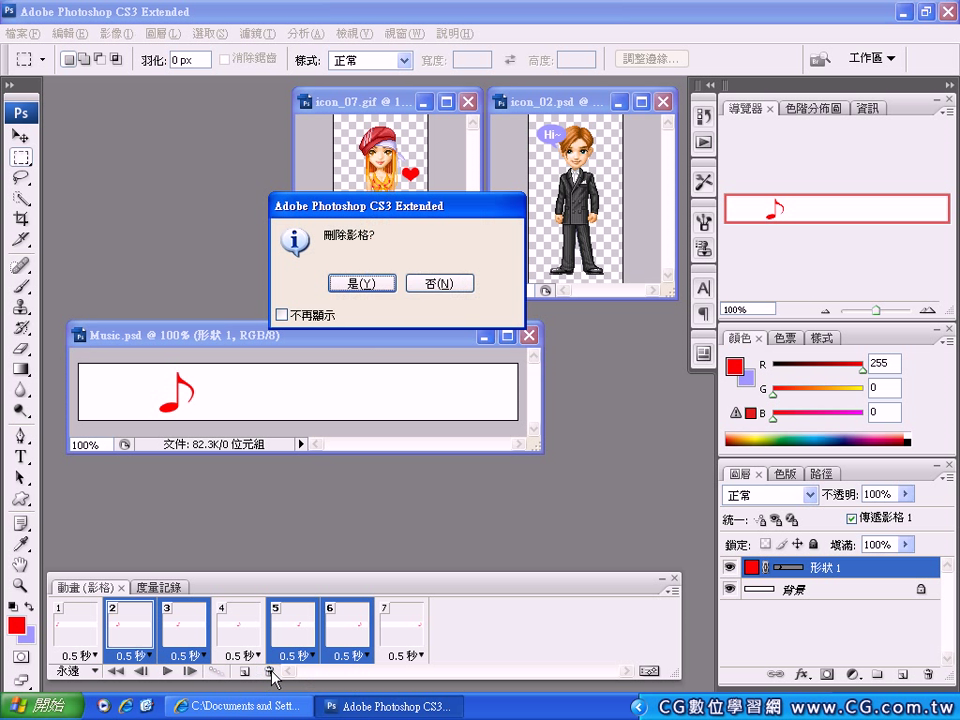
click(362, 284)
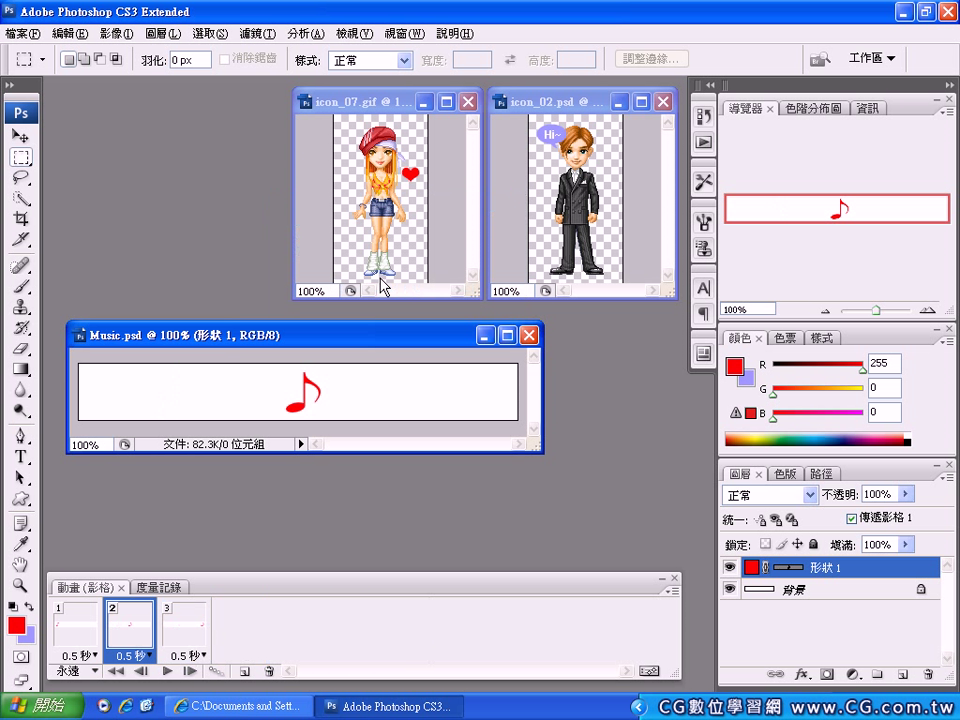
Review the note's position in each of the three remaining animation frames.
click(76, 636)
click(131, 630)
click(183, 628)
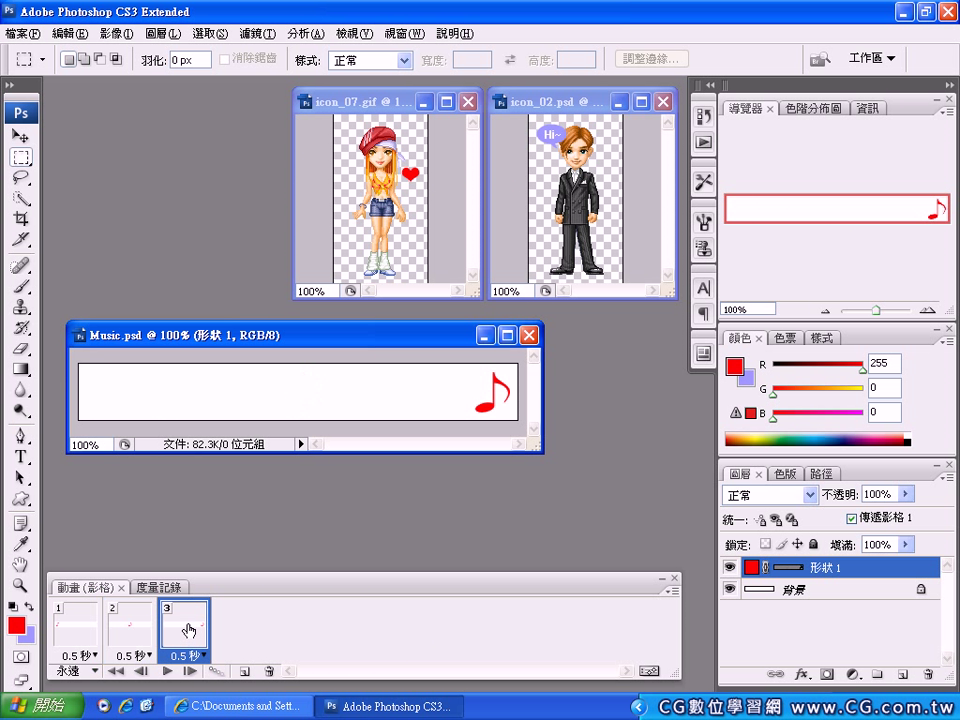
click(78, 633)
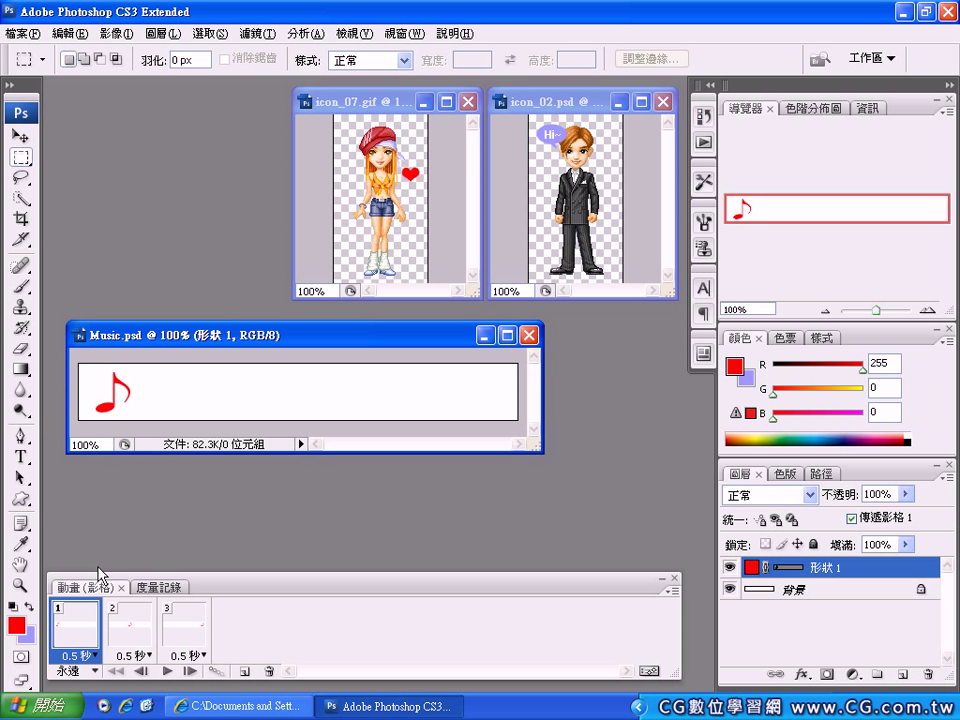
click(135, 645)
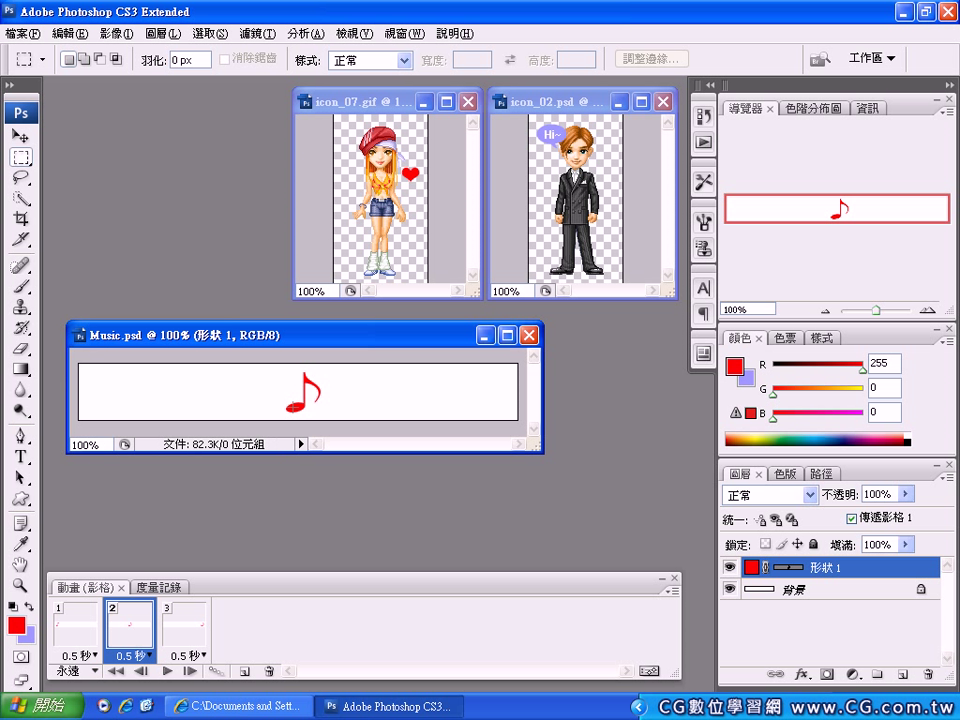
click(187, 625)
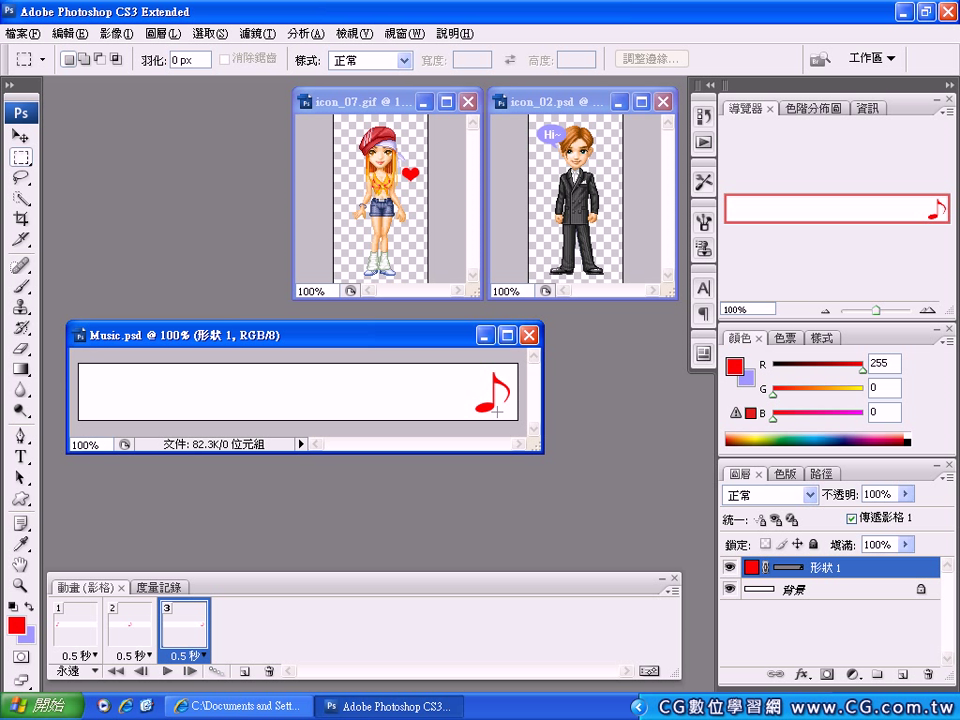
In frame 1, set the opacity of the 形狀 1 layer to 0%.
click(76, 627)
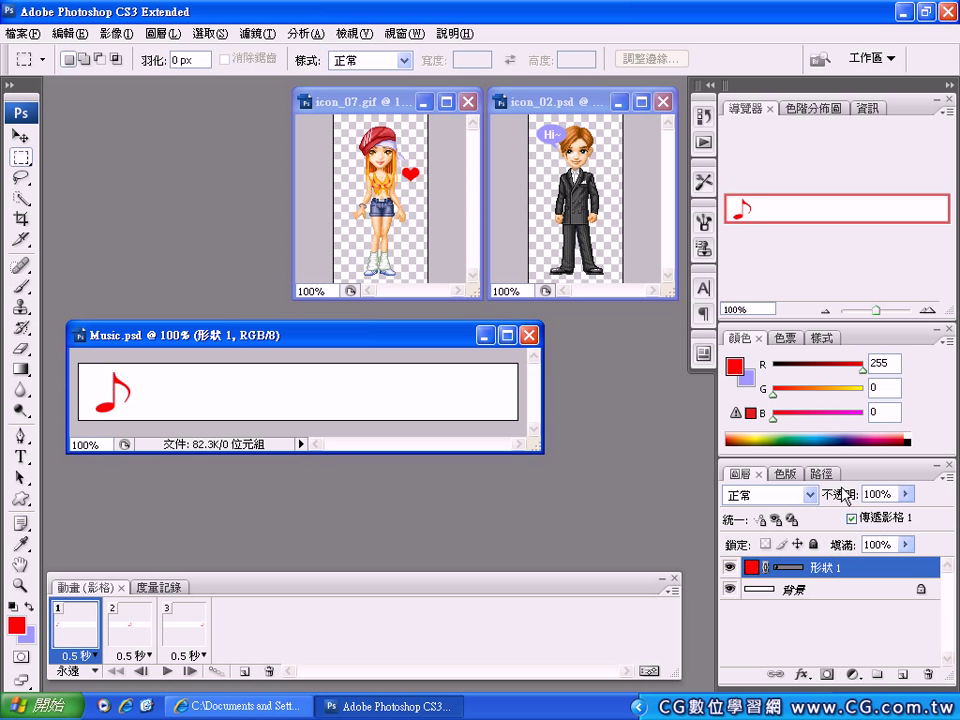
click(906, 494)
drag(909, 516, 815, 522)
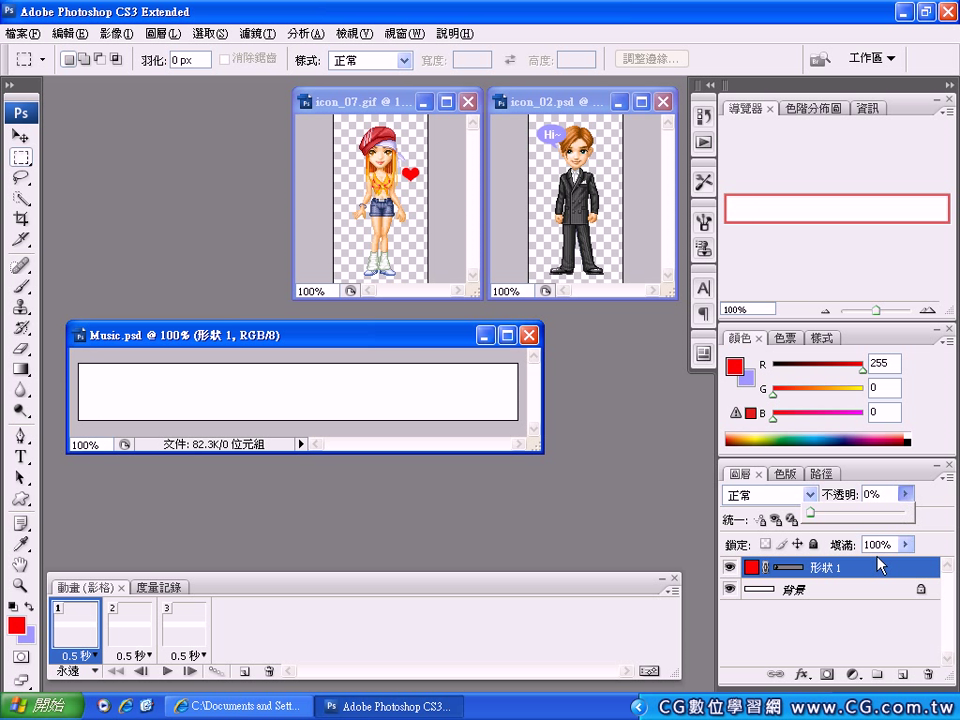
click(820, 619)
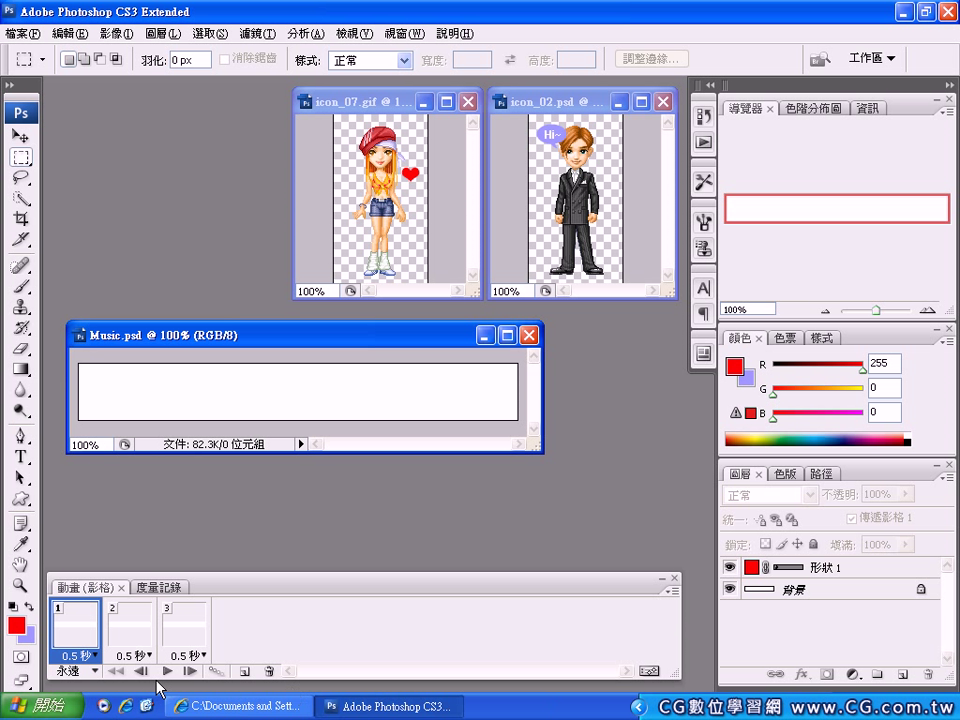
In frame 2, set the opacity of the 形狀 1 layer to 100%.
click(130, 628)
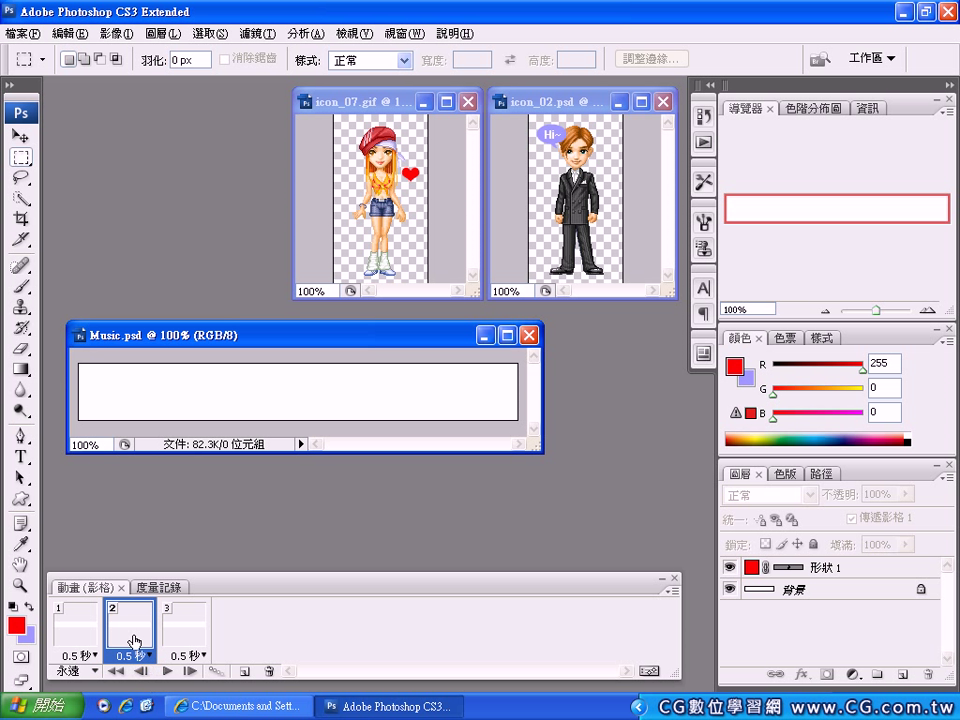
click(847, 577)
click(906, 494)
drag(850, 514, 955, 512)
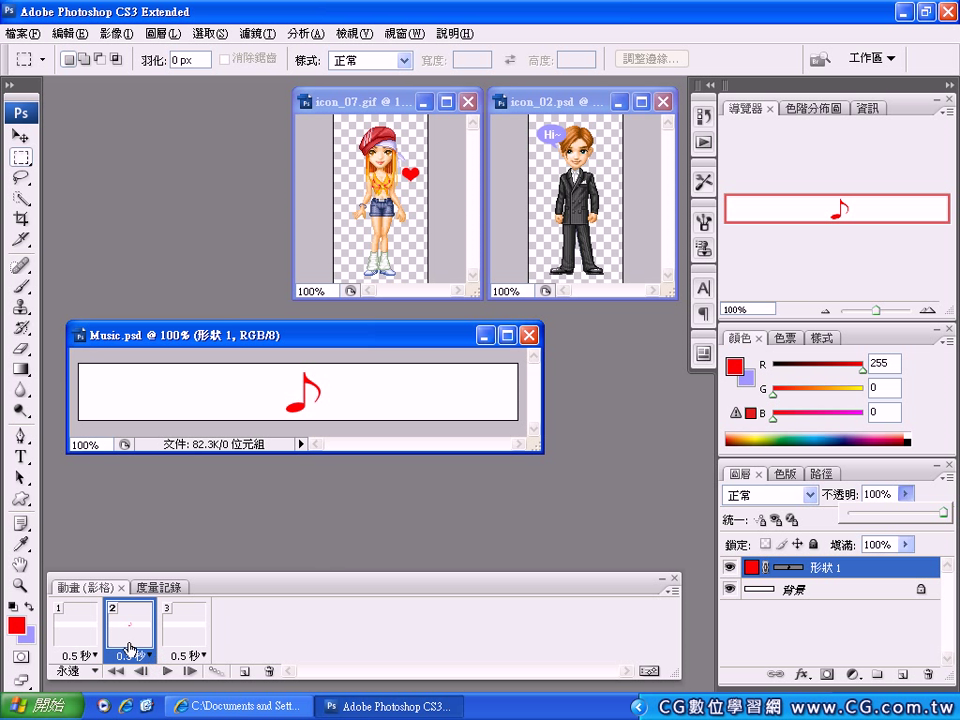
double_click(879, 477)
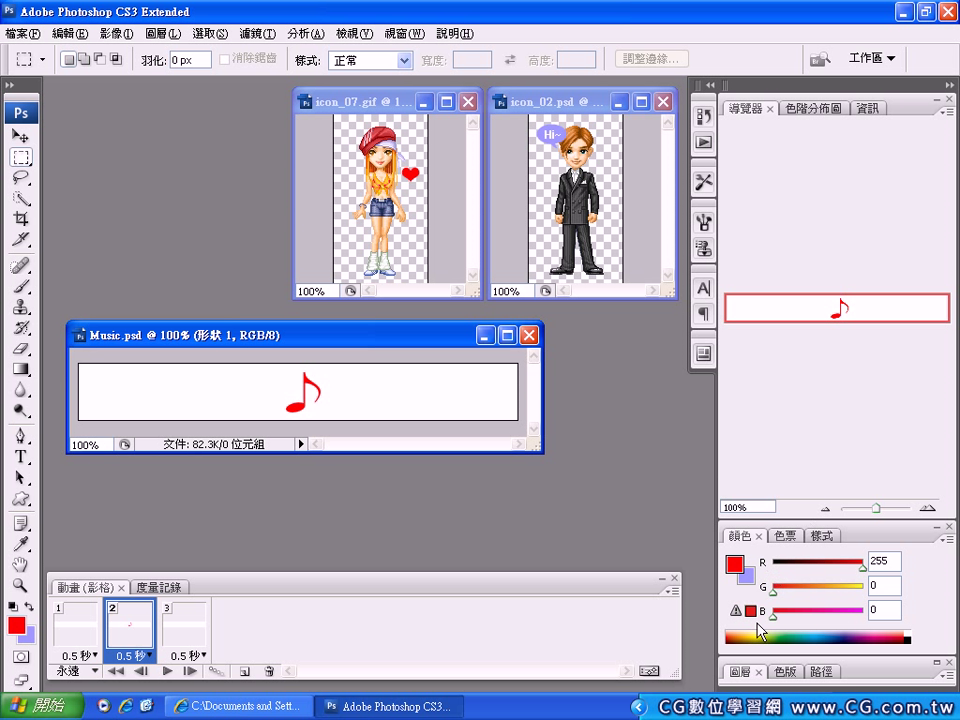
double_click(737, 677)
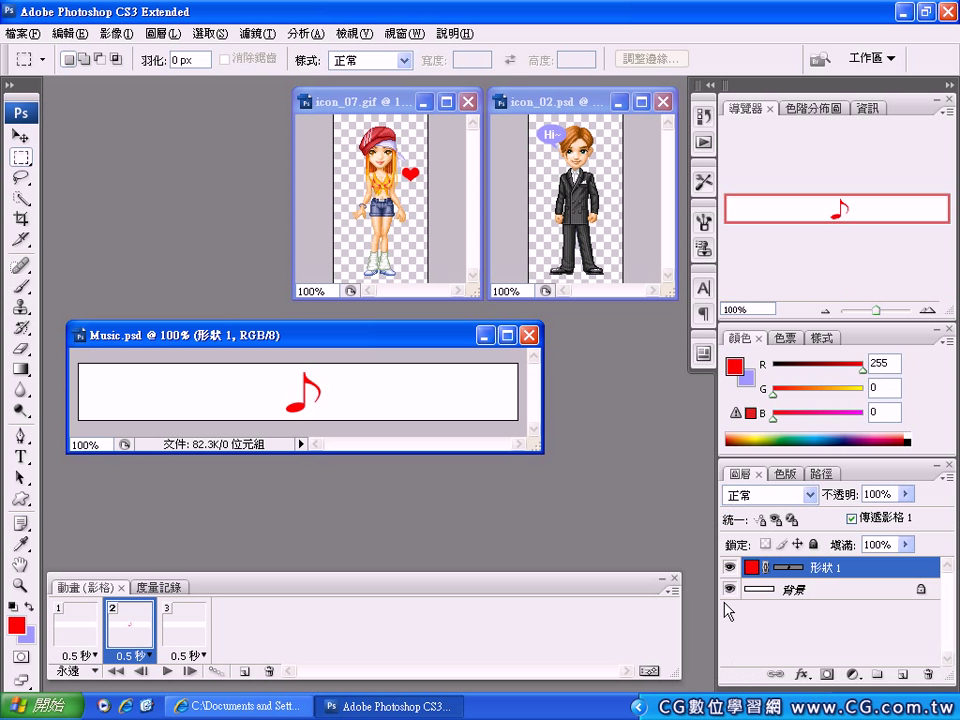
Check the note's visibility in all three frames and tween frame 1 to the next frame with 3 added frames on all layers.
click(185, 625)
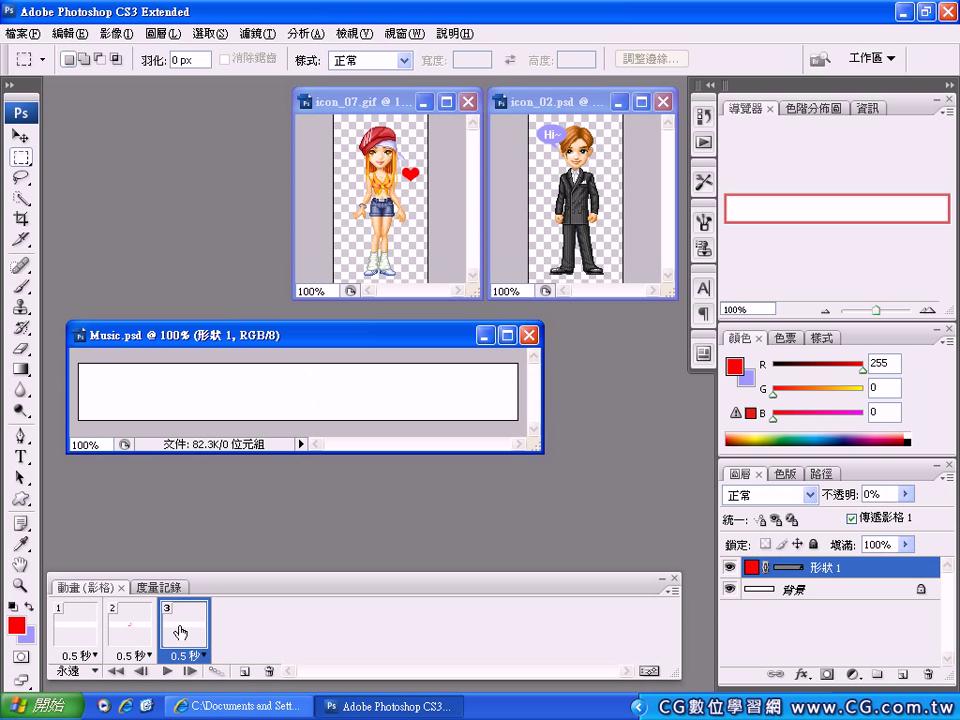
click(80, 630)
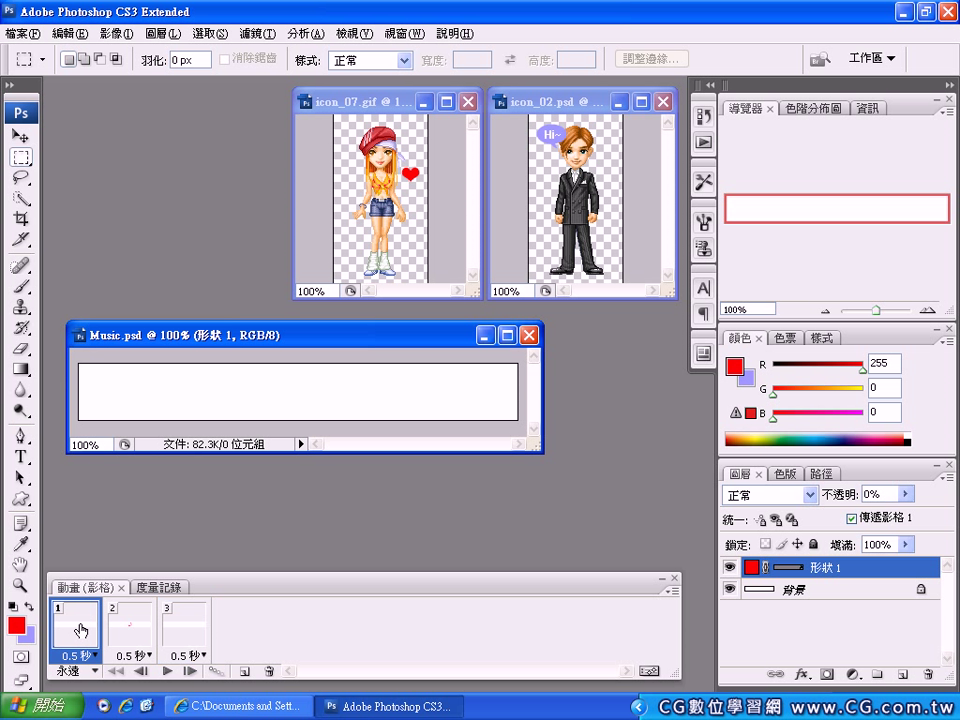
click(126, 630)
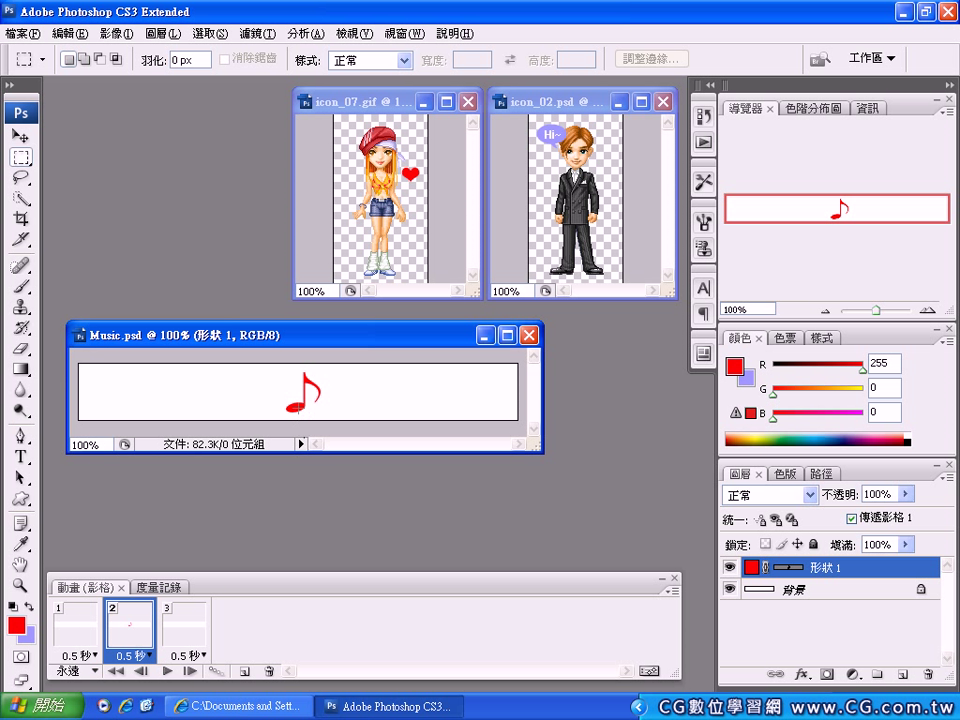
click(186, 632)
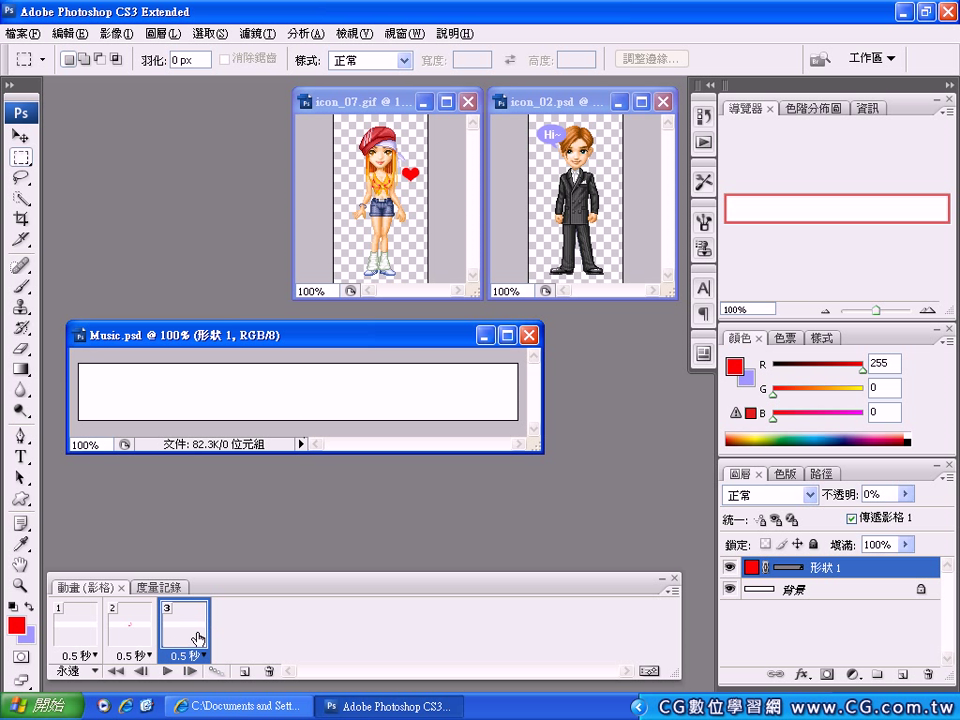
click(124, 632)
click(84, 632)
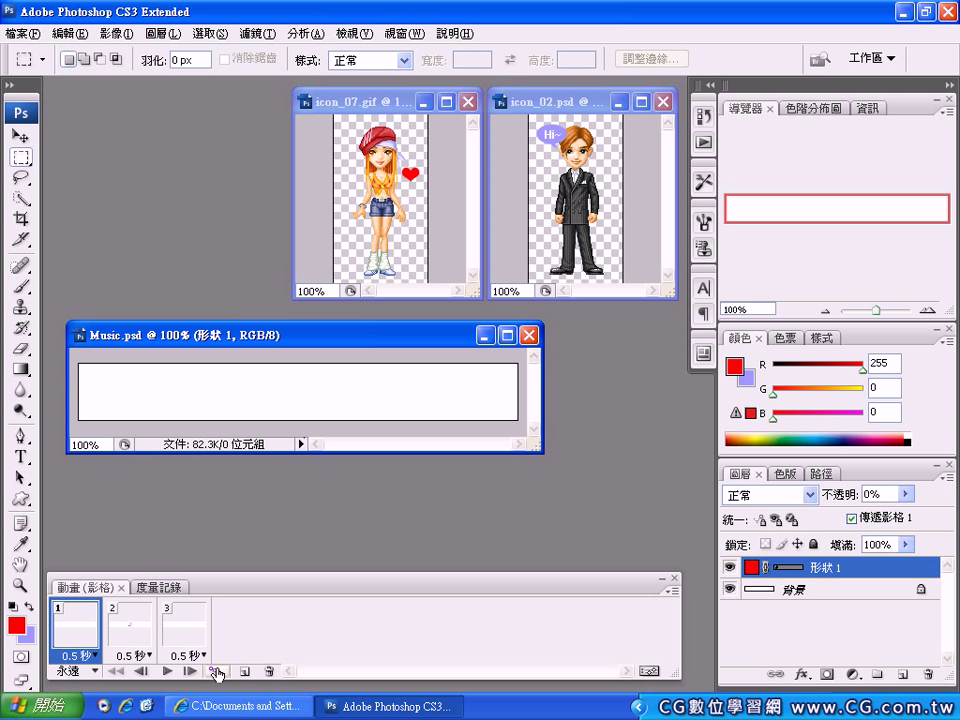
click(215, 672)
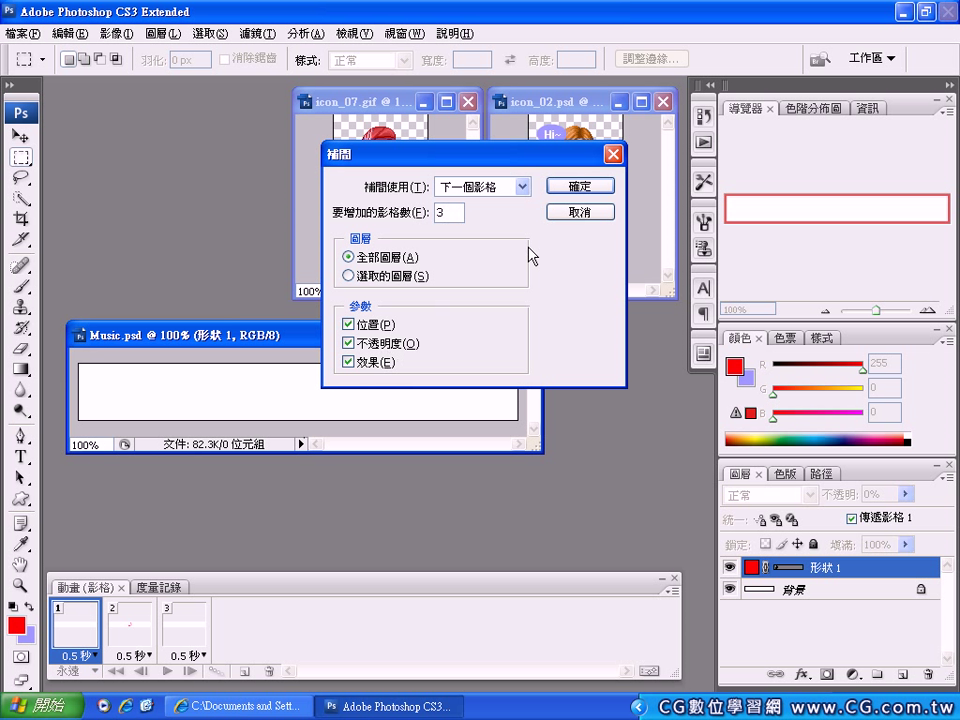
click(578, 185)
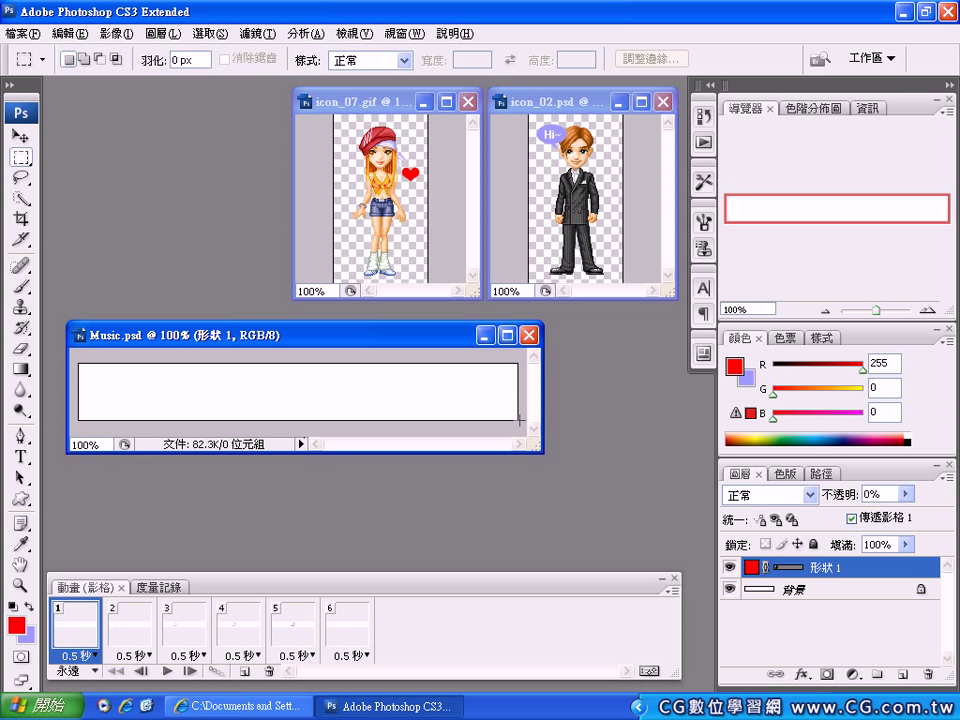
Inspect the tweened frames between the first two keyframes and delete frames 2 to 4.
click(133, 655)
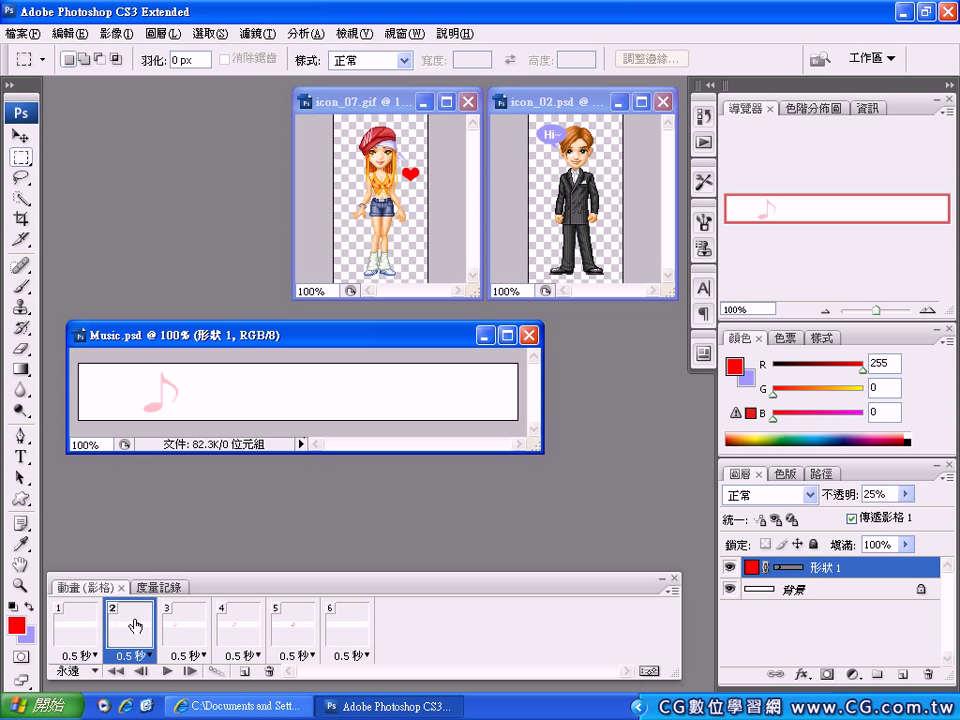
click(185, 620)
click(245, 622)
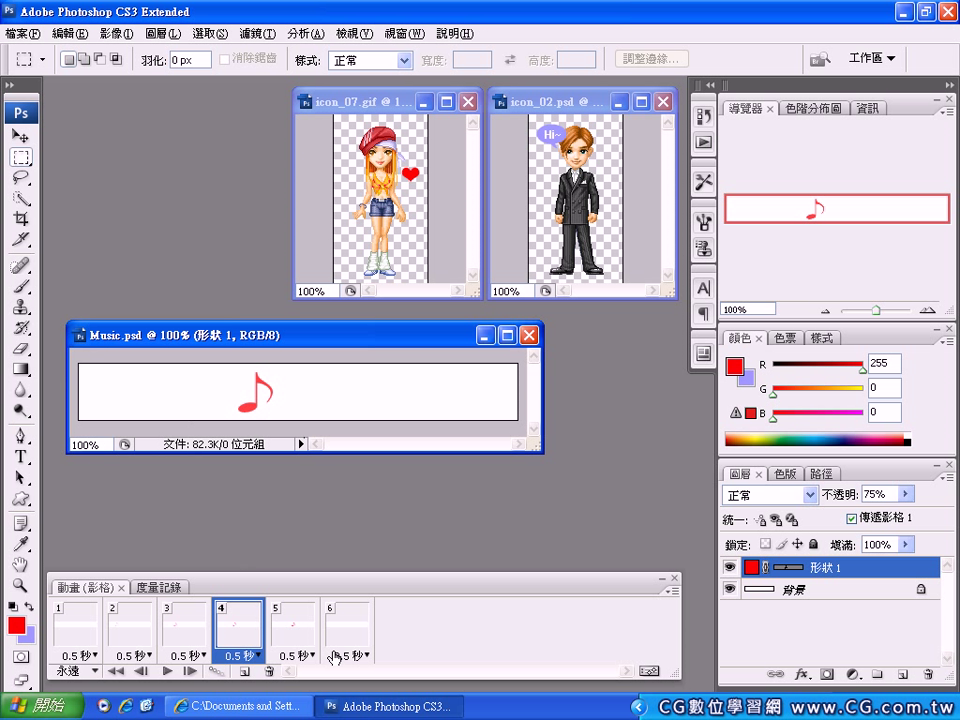
shift+click(142, 632)
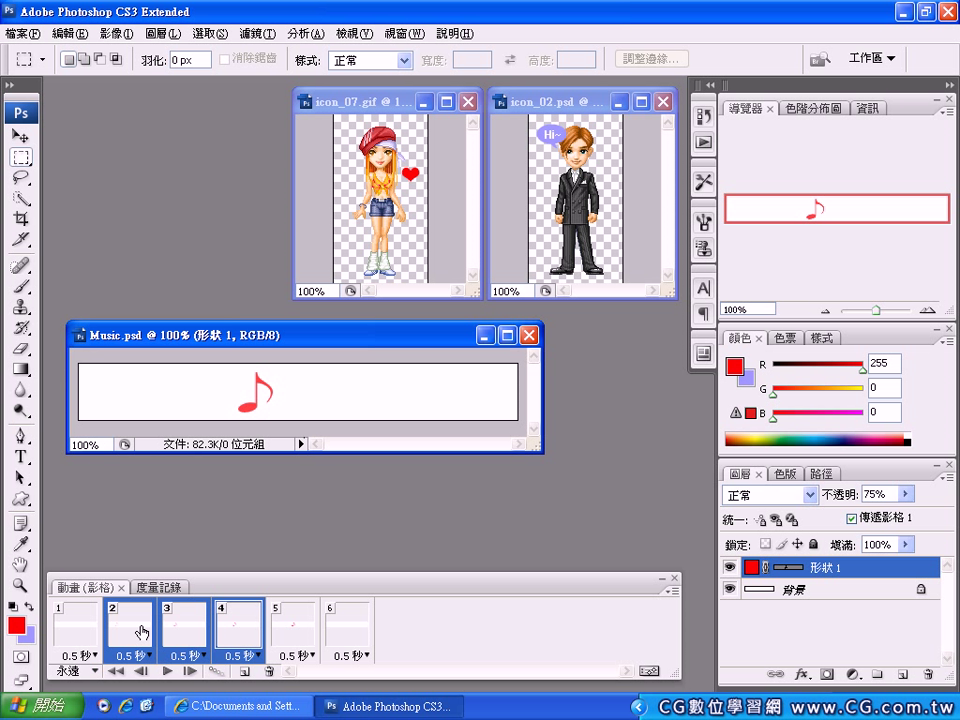
click(270, 673)
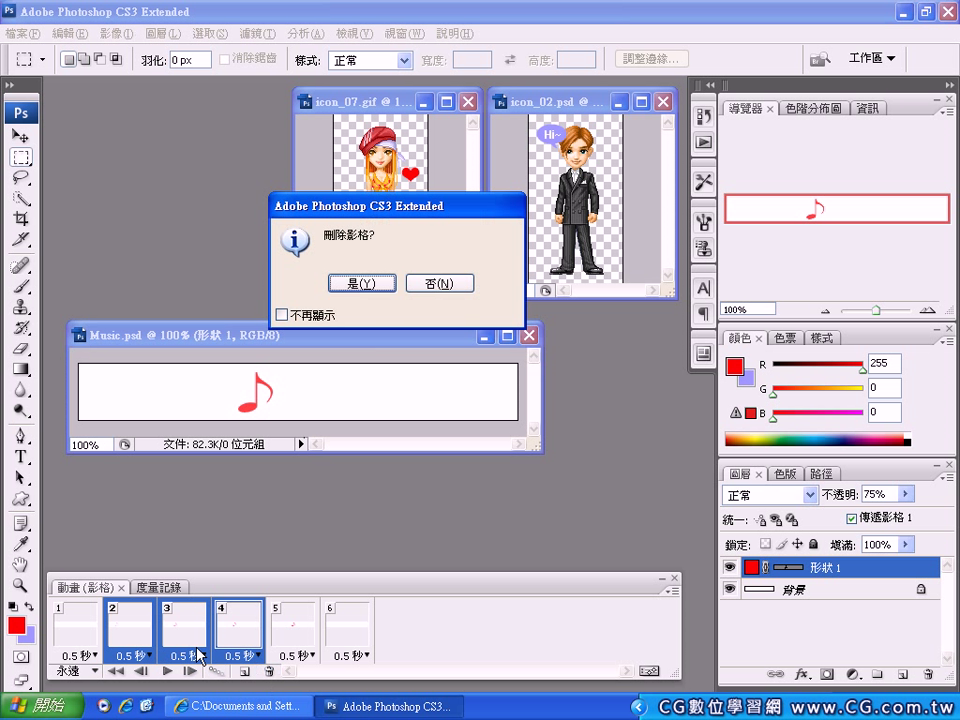
click(361, 284)
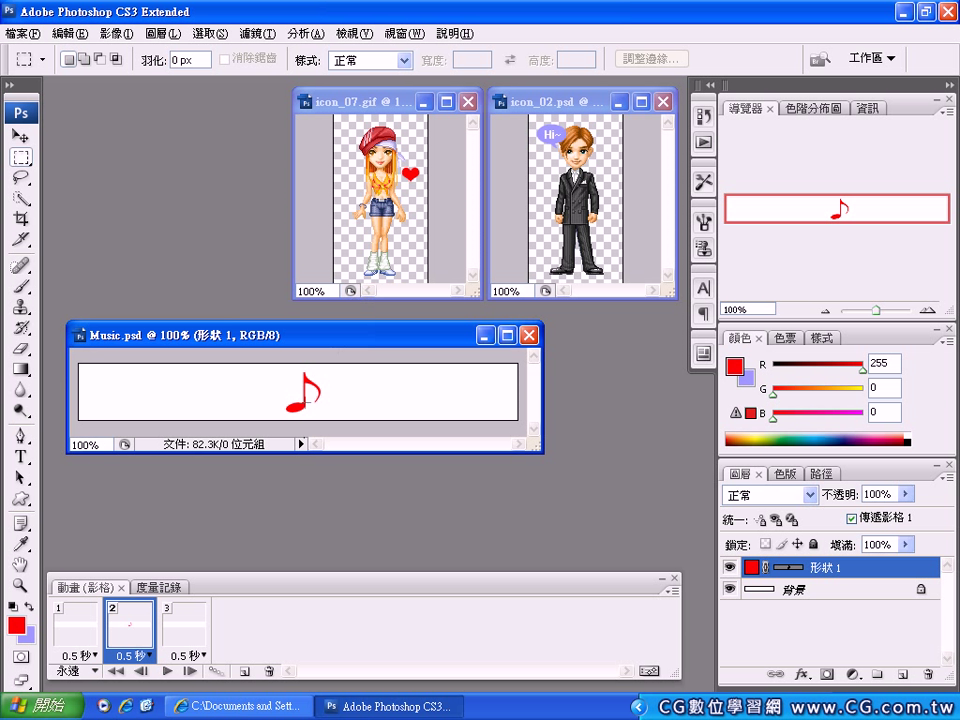
Tween frame 1 to the next frame, adding 10 frames on all layers for position, opacity and effects.
click(68, 630)
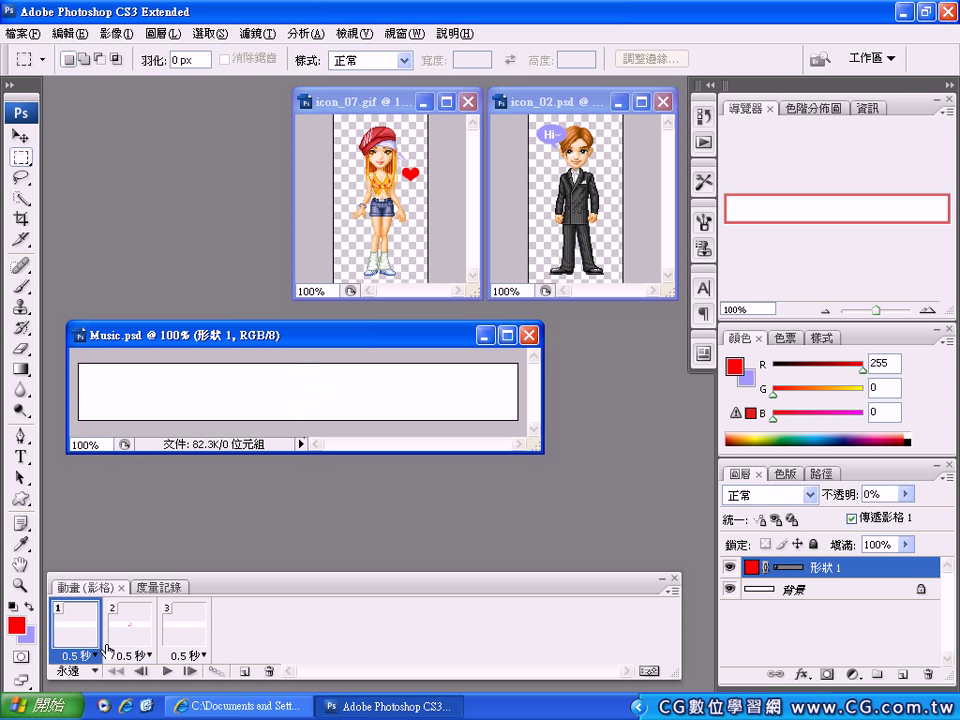
click(214, 671)
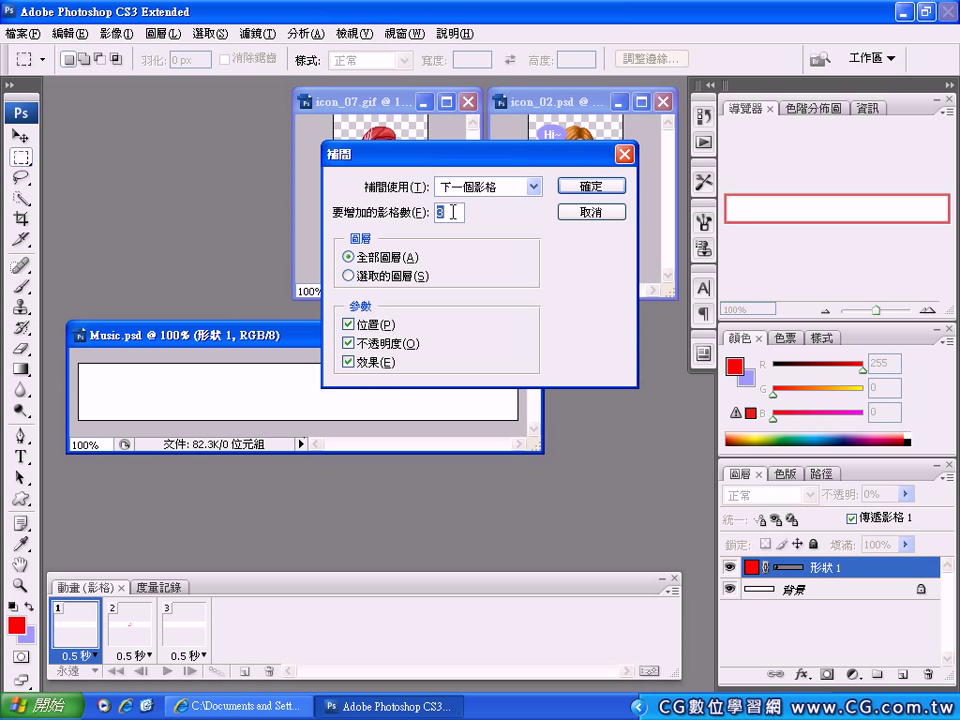
text(10)
click(585, 186)
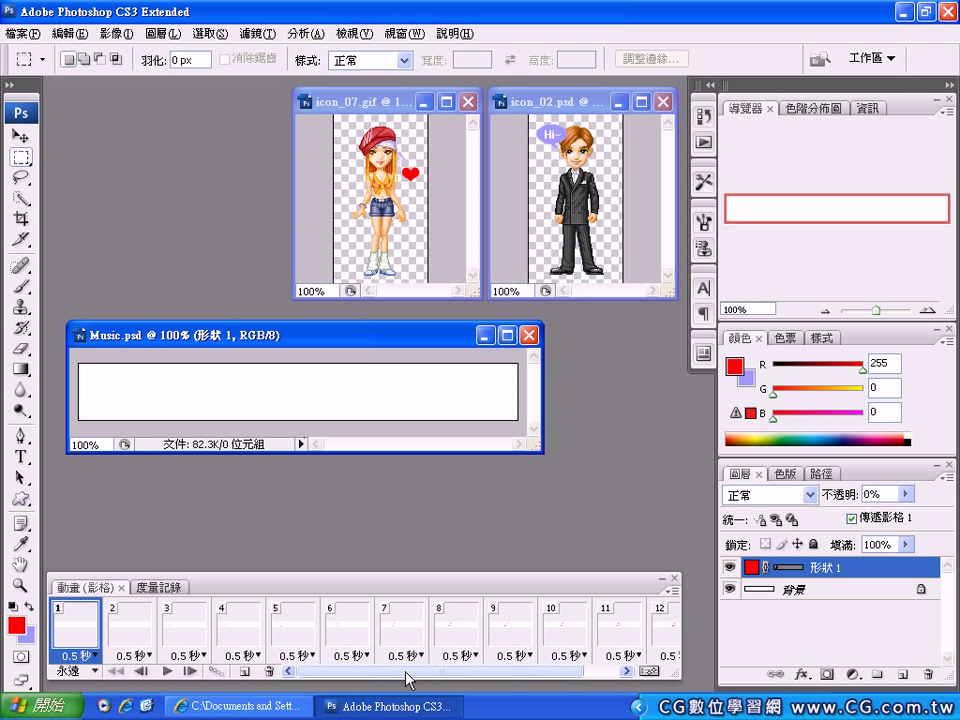
Select all frames from 1 to 13 and set their frame delay to 0.1 seconds.
drag(408, 680, 497, 677)
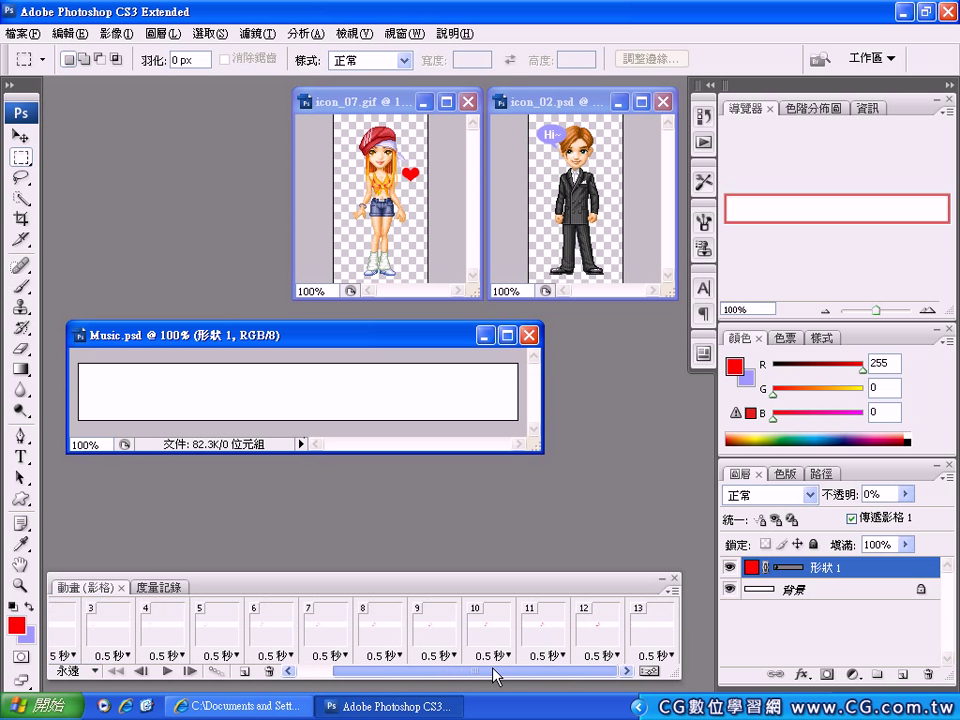
shift+click(652, 650)
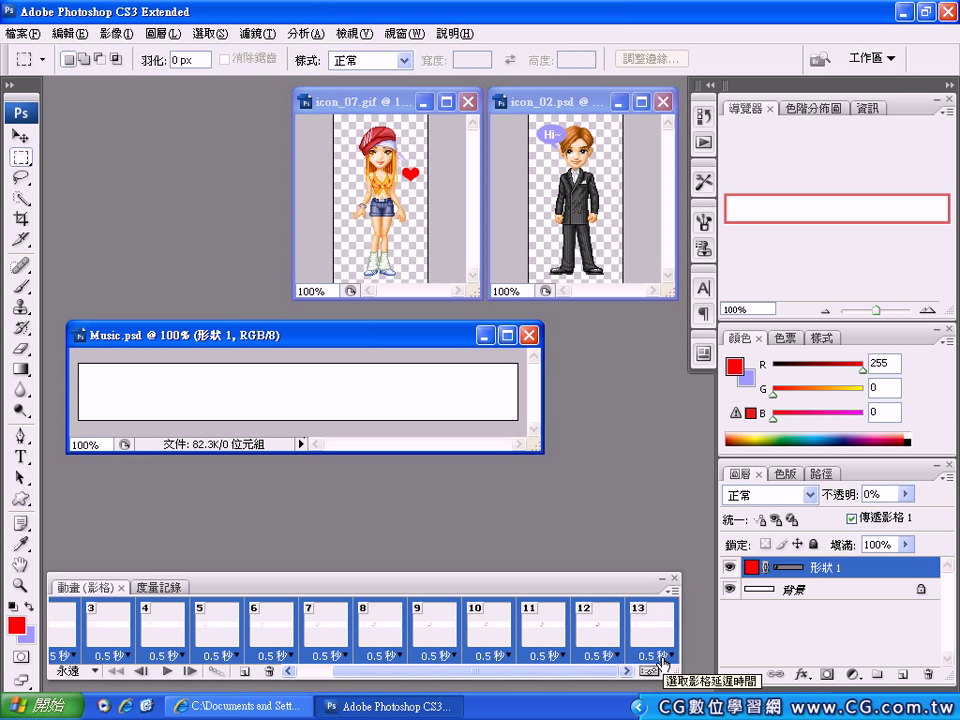
click(660, 657)
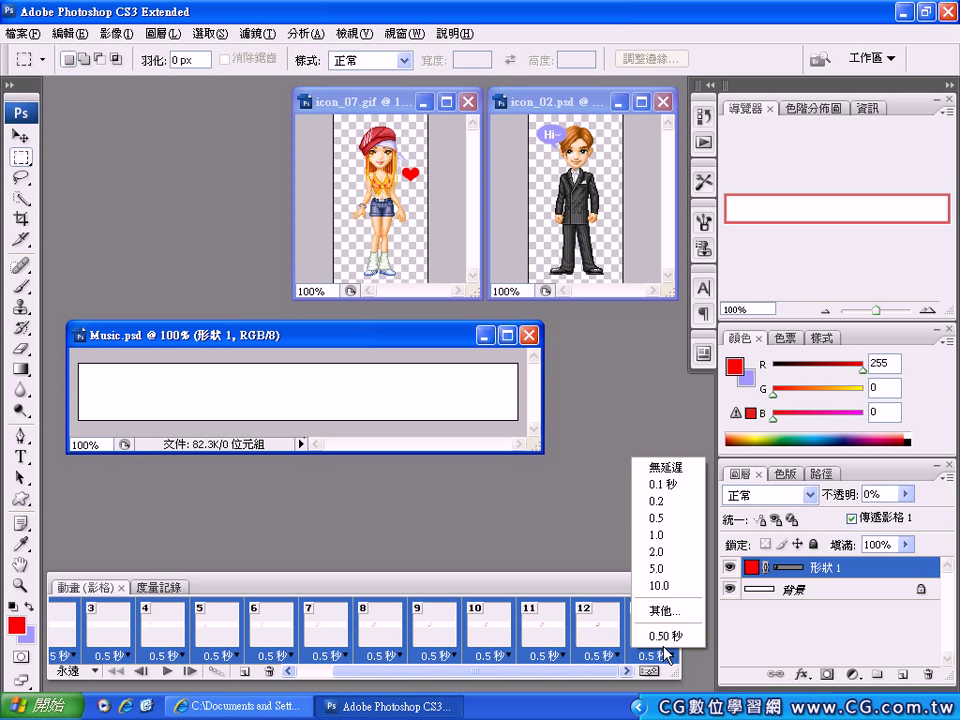
click(668, 486)
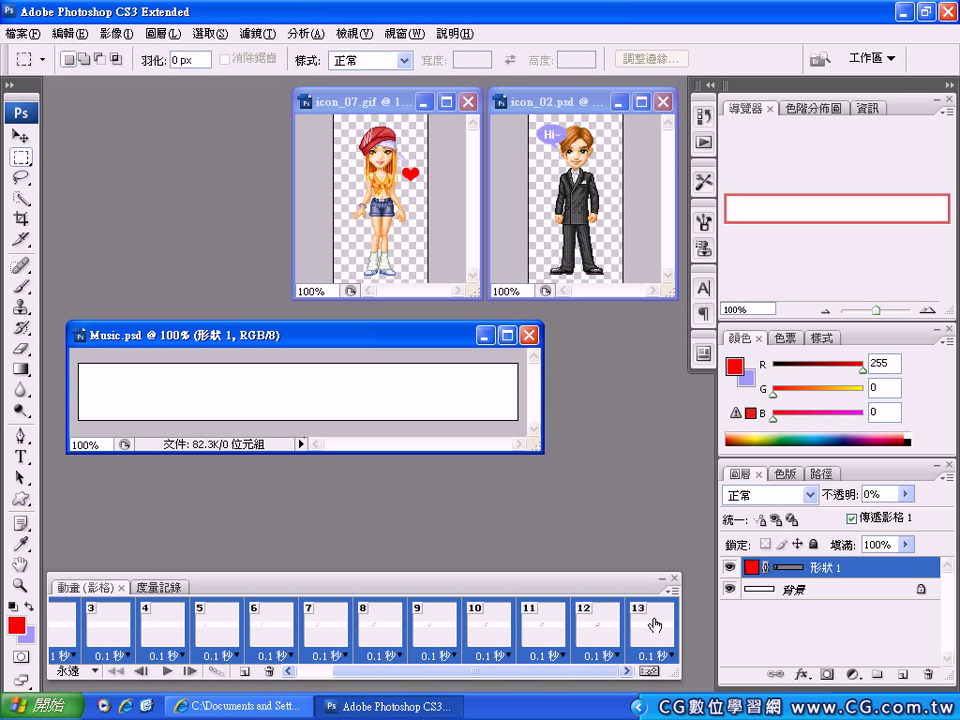
Preview the animation's playback starting from frame 1, and stop it.
drag(525, 675, 476, 681)
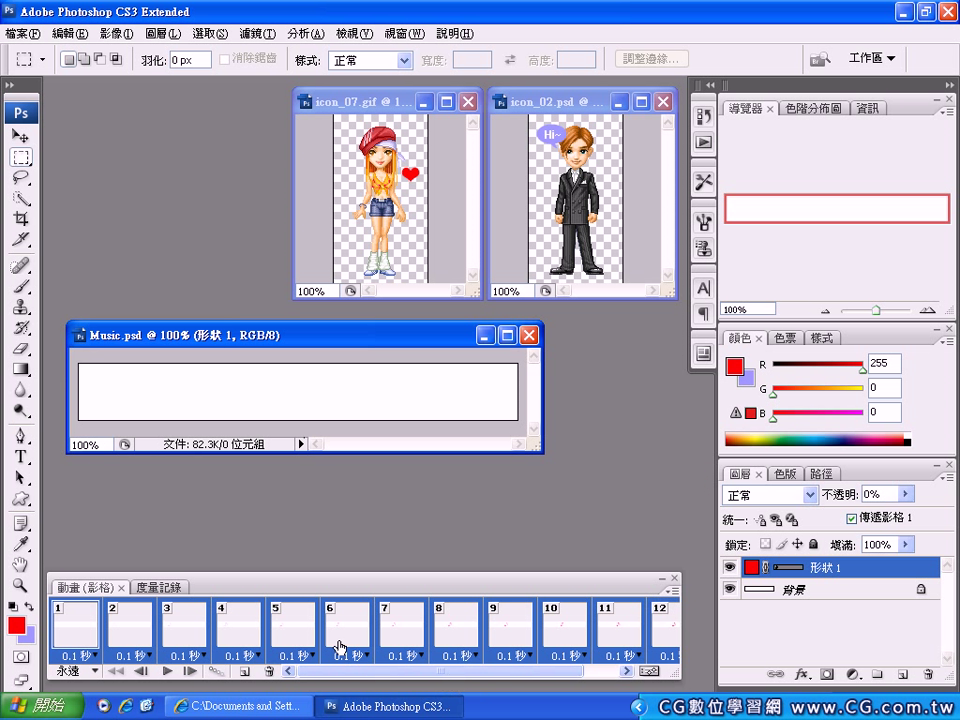
click(76, 627)
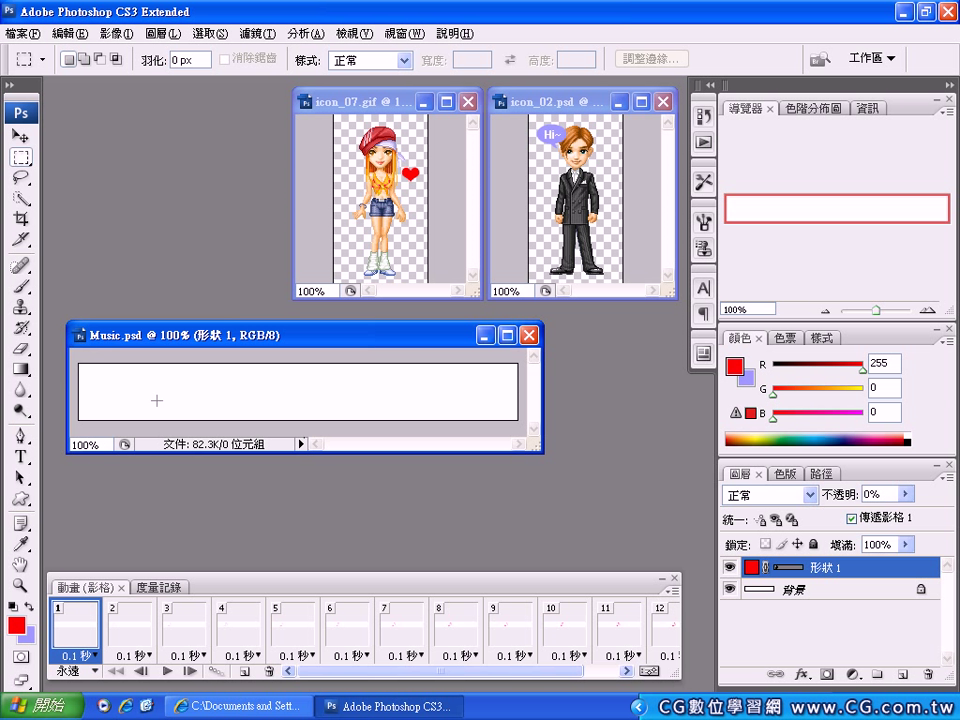
click(165, 672)
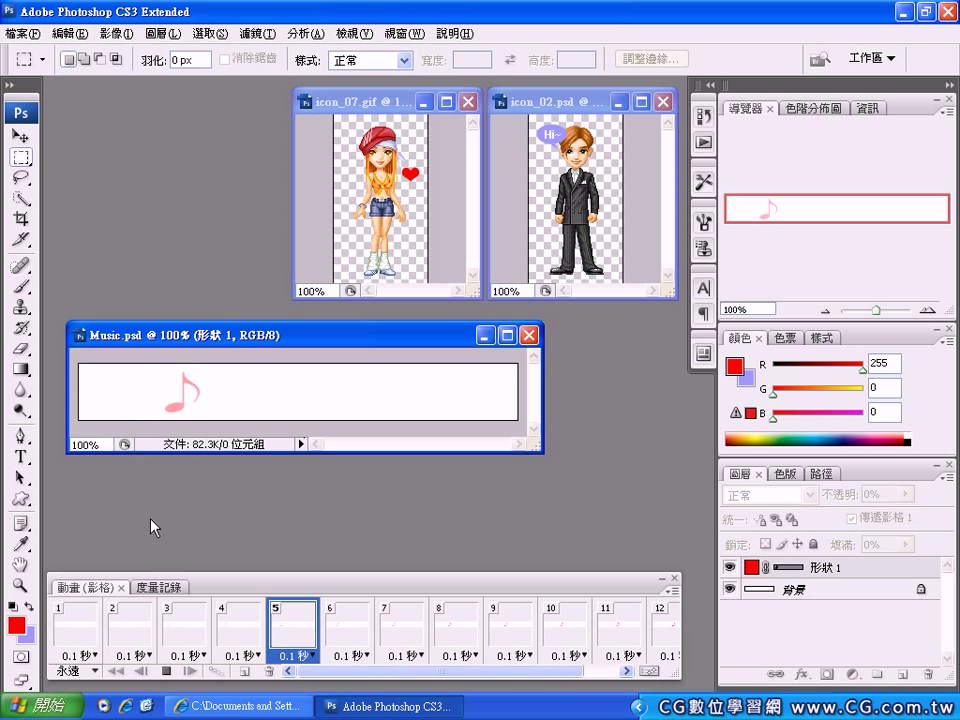
click(167, 672)
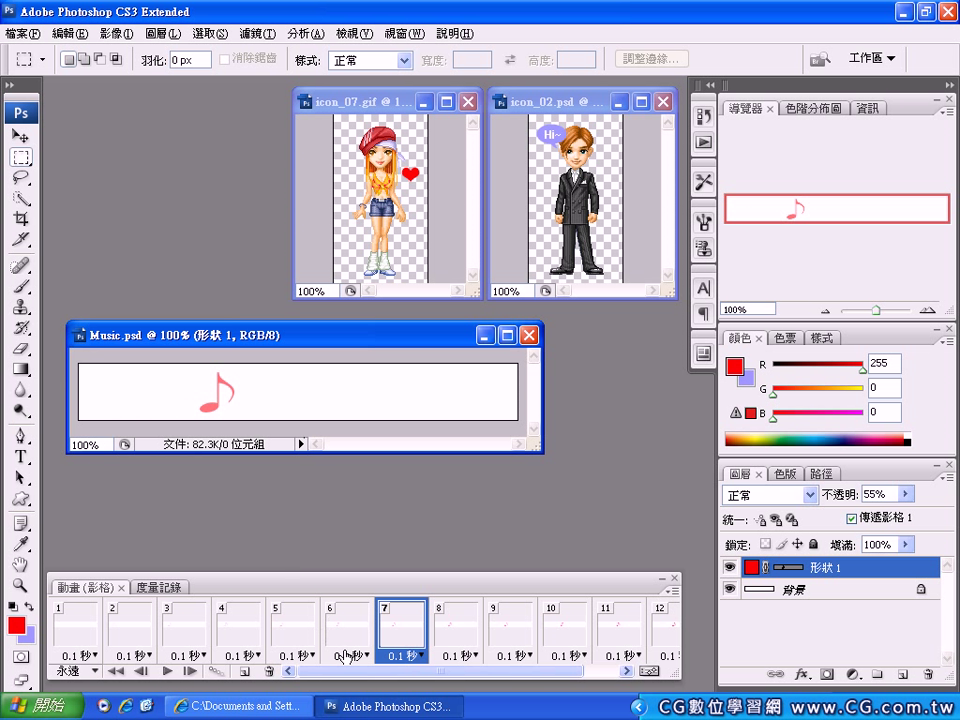
Tween frame 13 with the previous frame, adding 10 frames on all layers for position, opacity and effects, and preview the animation.
drag(353, 675, 422, 675)
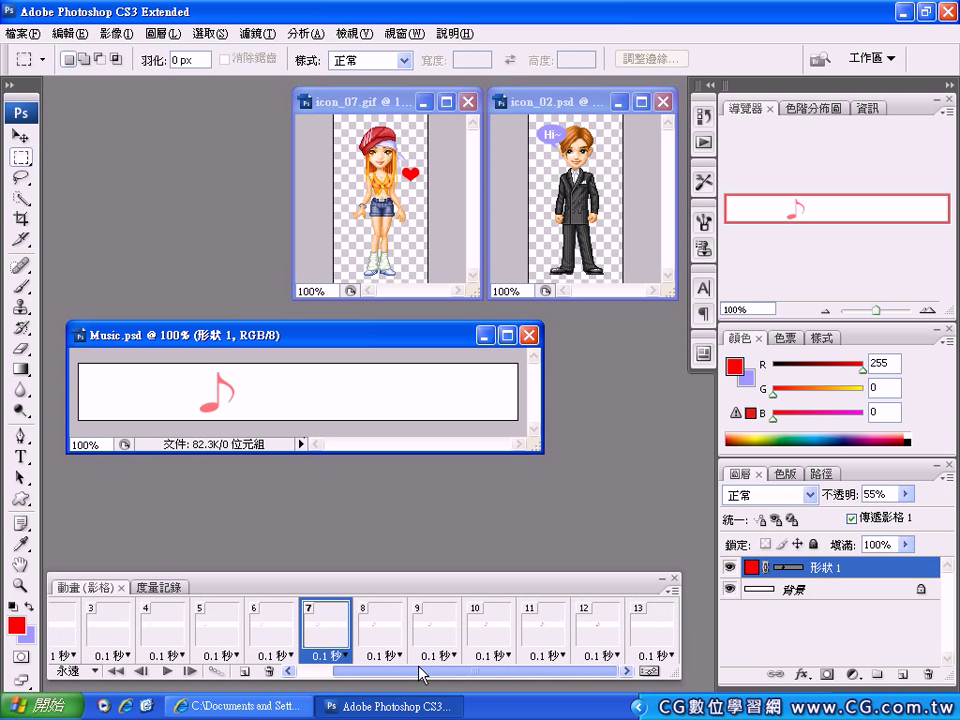
click(595, 628)
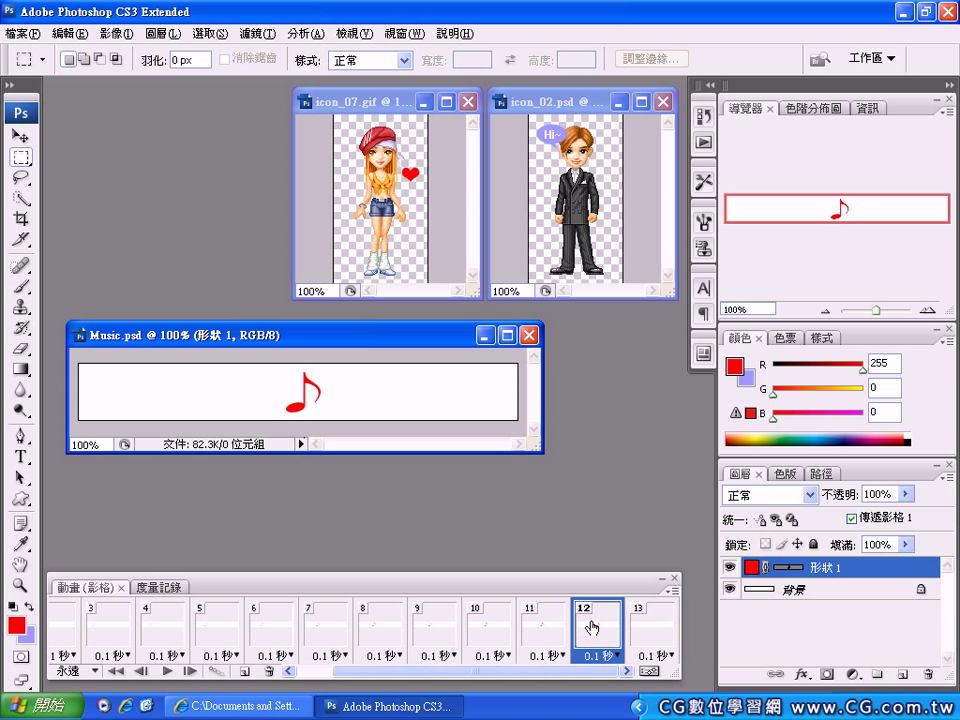
click(648, 634)
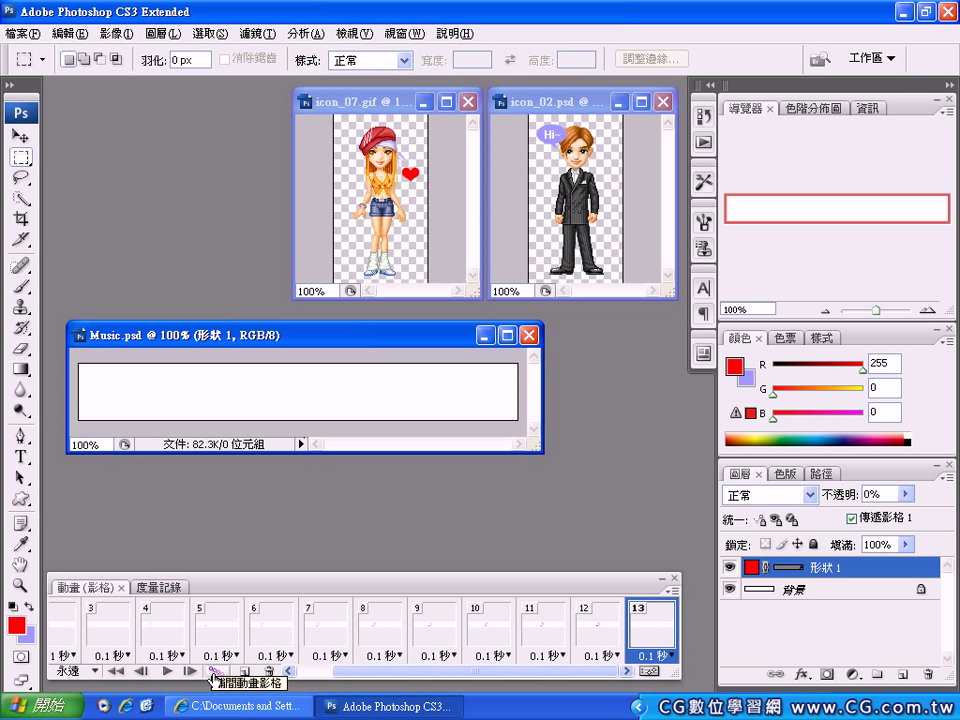
click(213, 677)
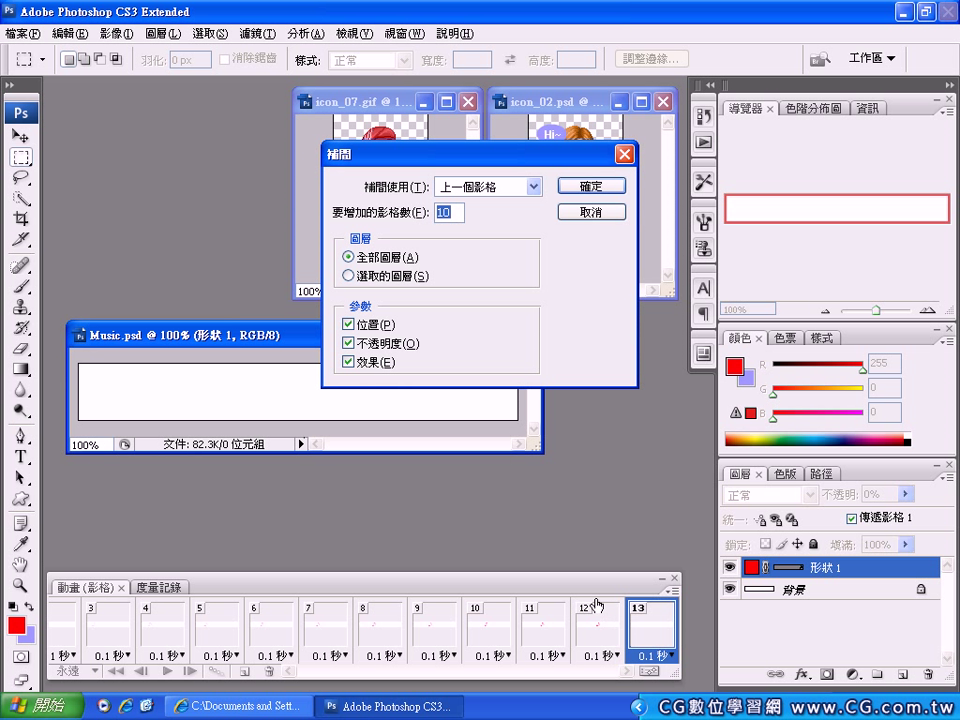
click(586, 190)
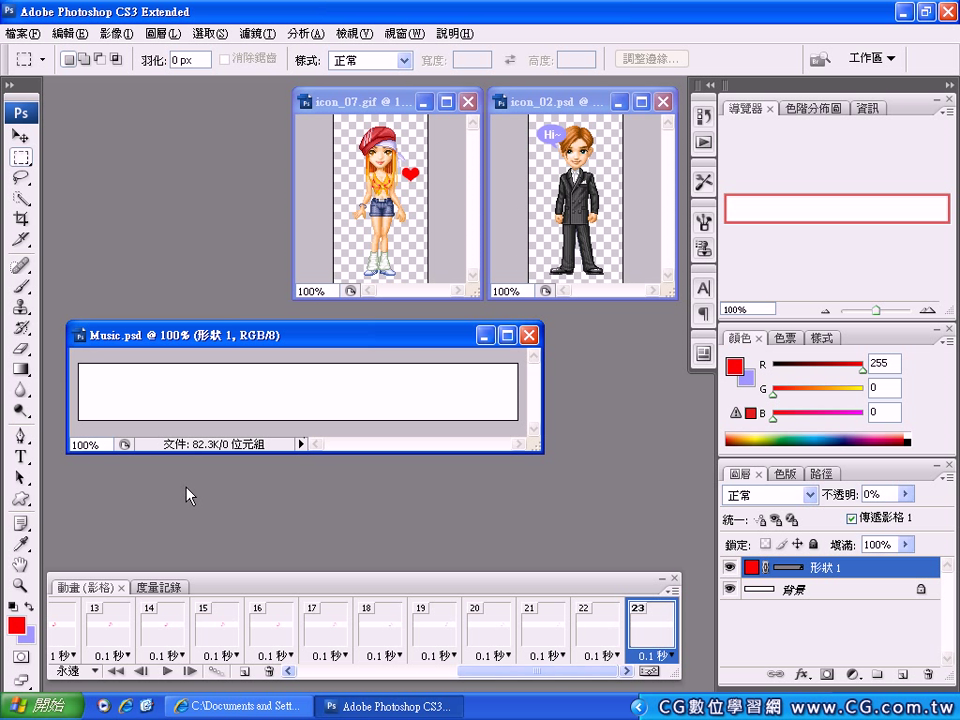
click(169, 672)
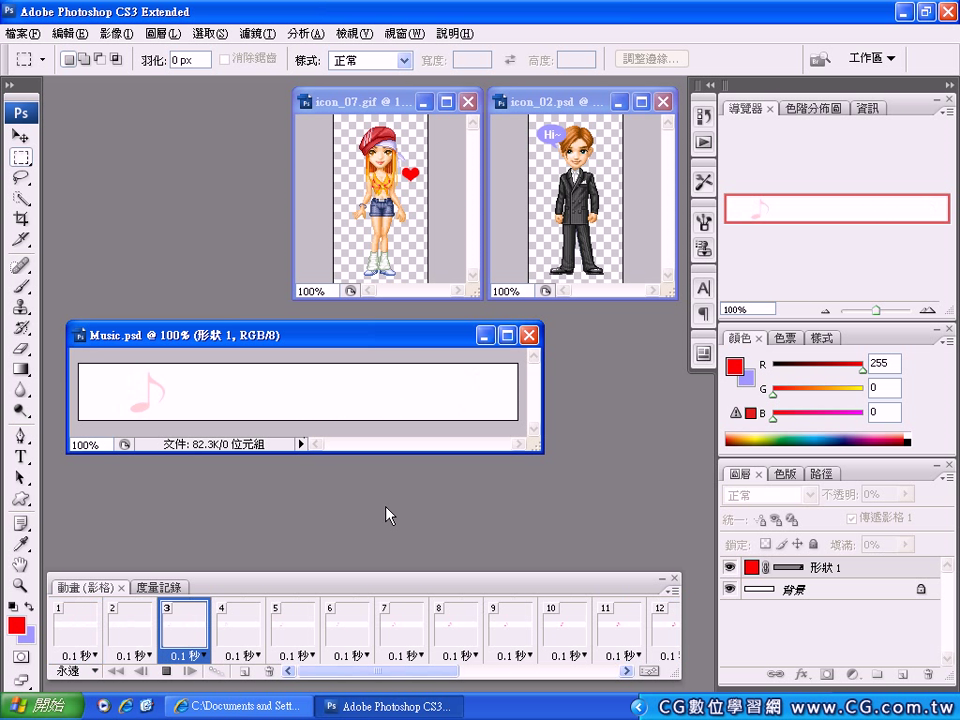
click(169, 672)
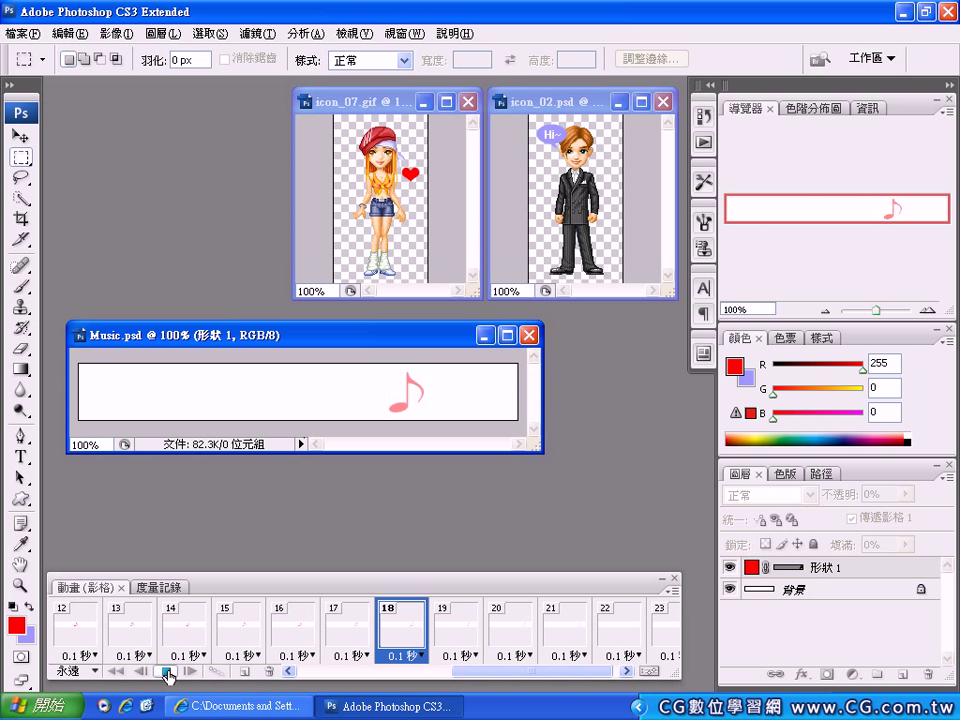
Export the animation for the web as a GIF, replacing the existing Music.gif in the GIF folder.
click(25, 33)
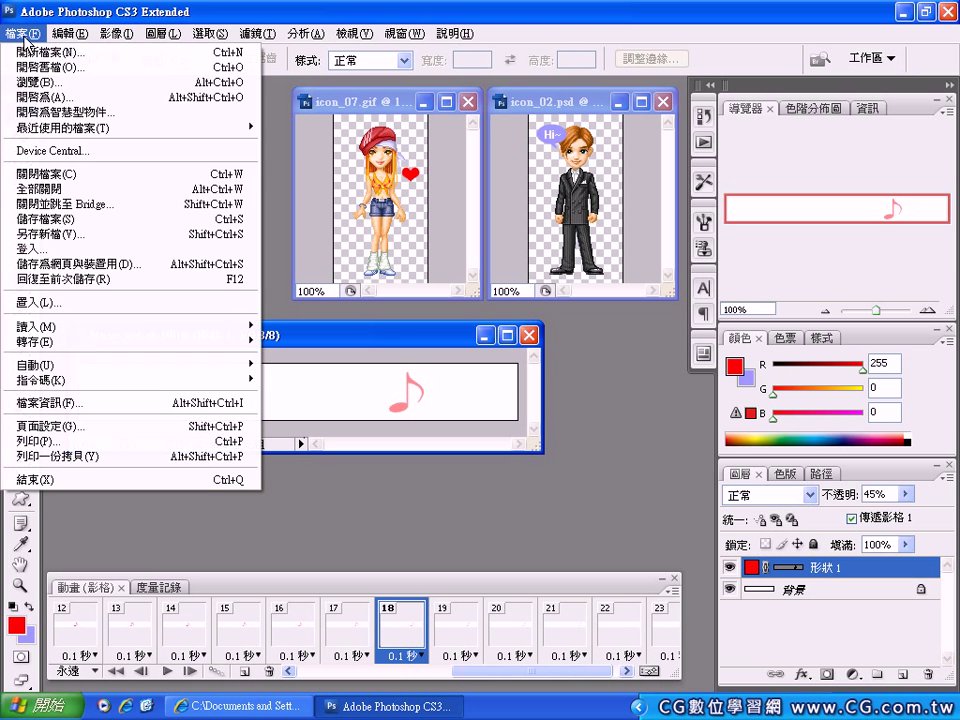
click(67, 265)
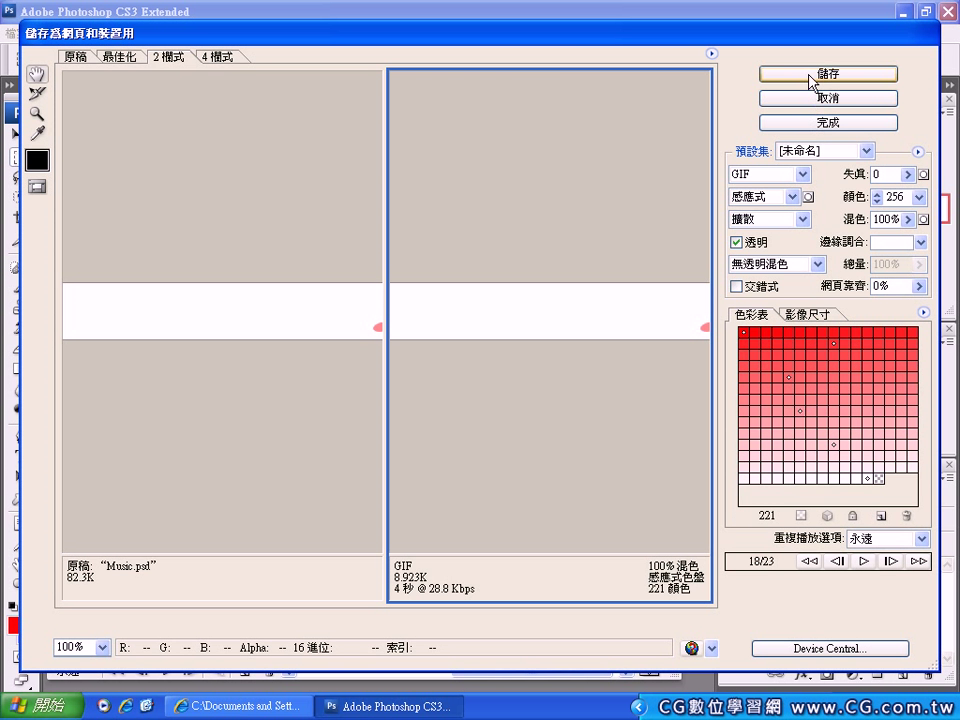
click(812, 76)
click(333, 166)
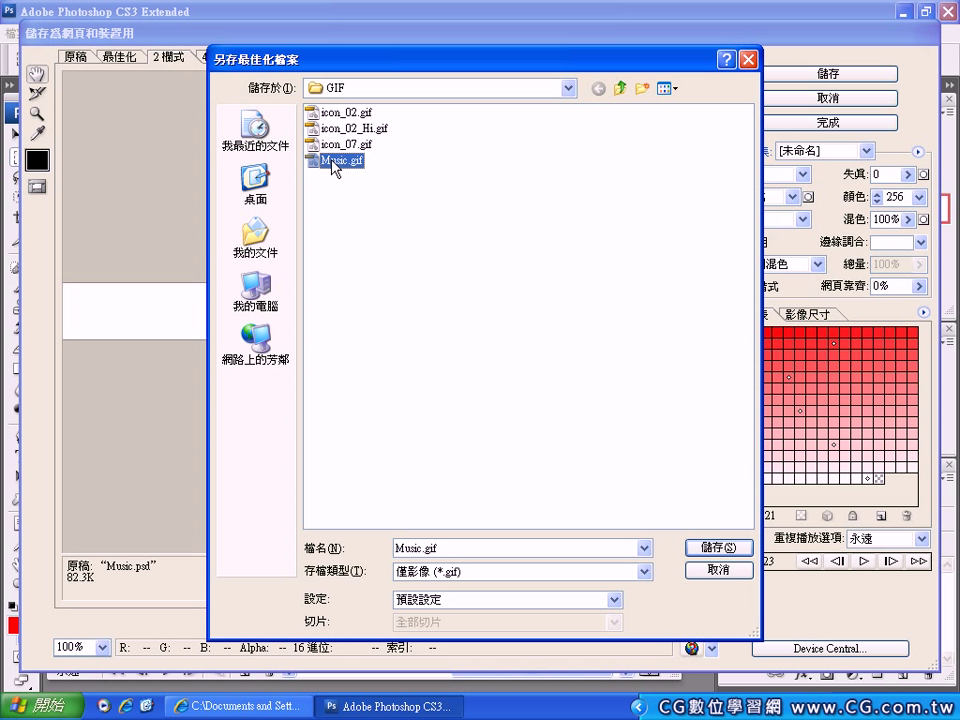
click(710, 549)
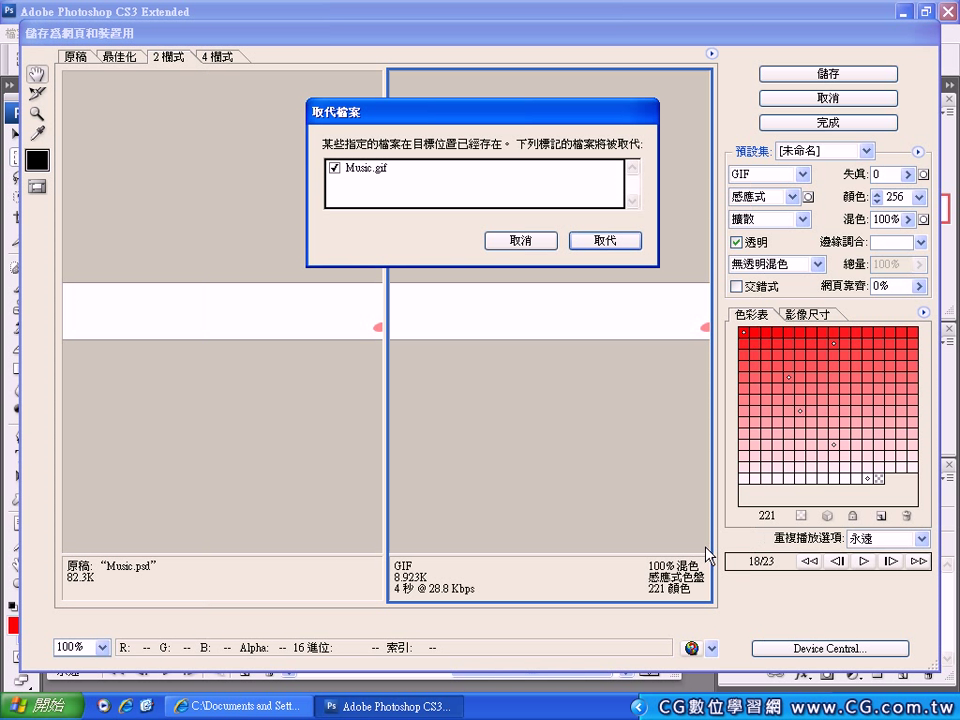
click(605, 241)
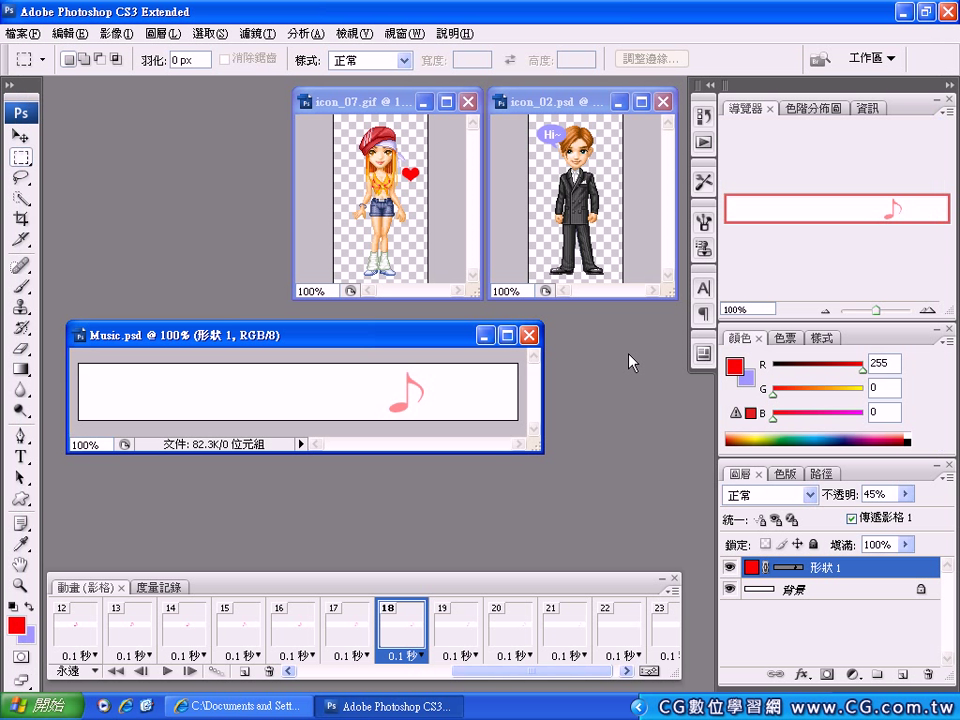
Switch to Internet Explorer, reload Music.gif to check the exported animation, and return to Photoshop.
drag(518, 666, 364, 672)
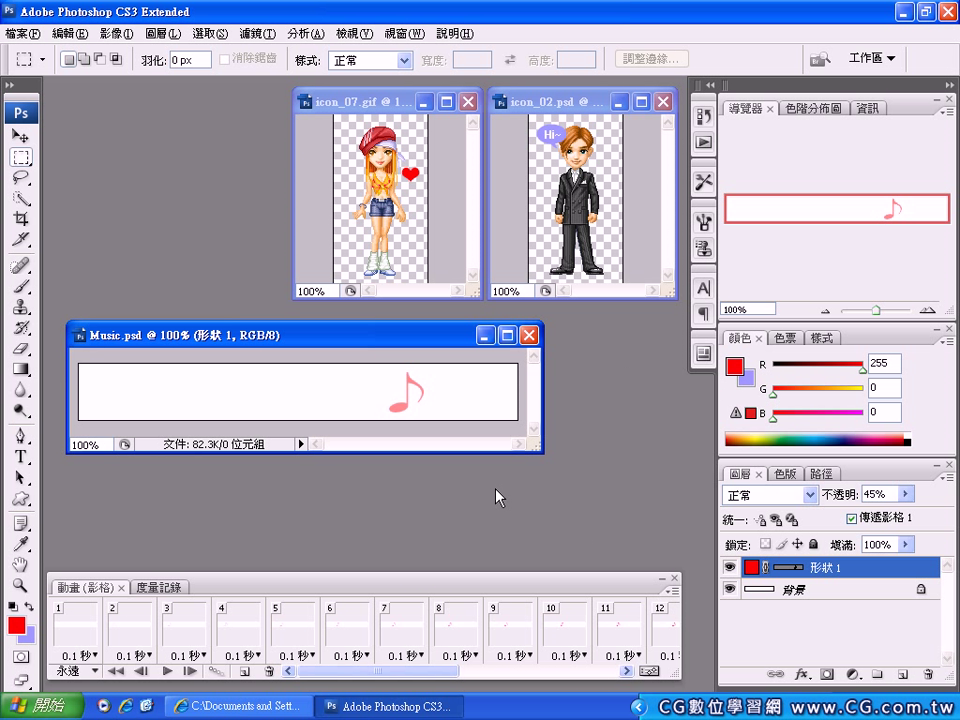
click(252, 706)
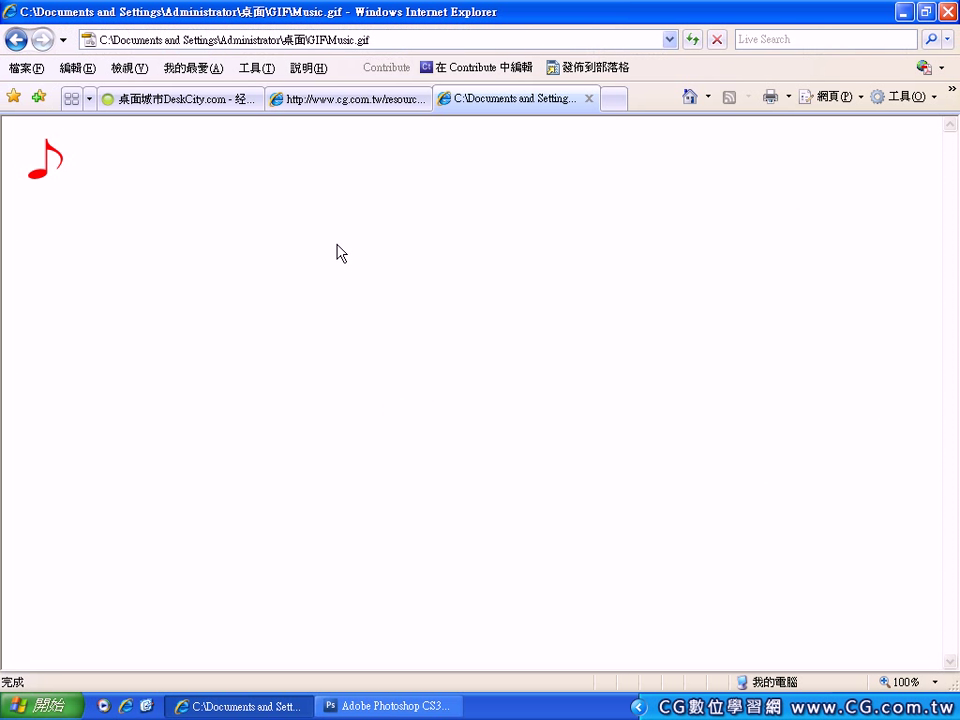
click(693, 41)
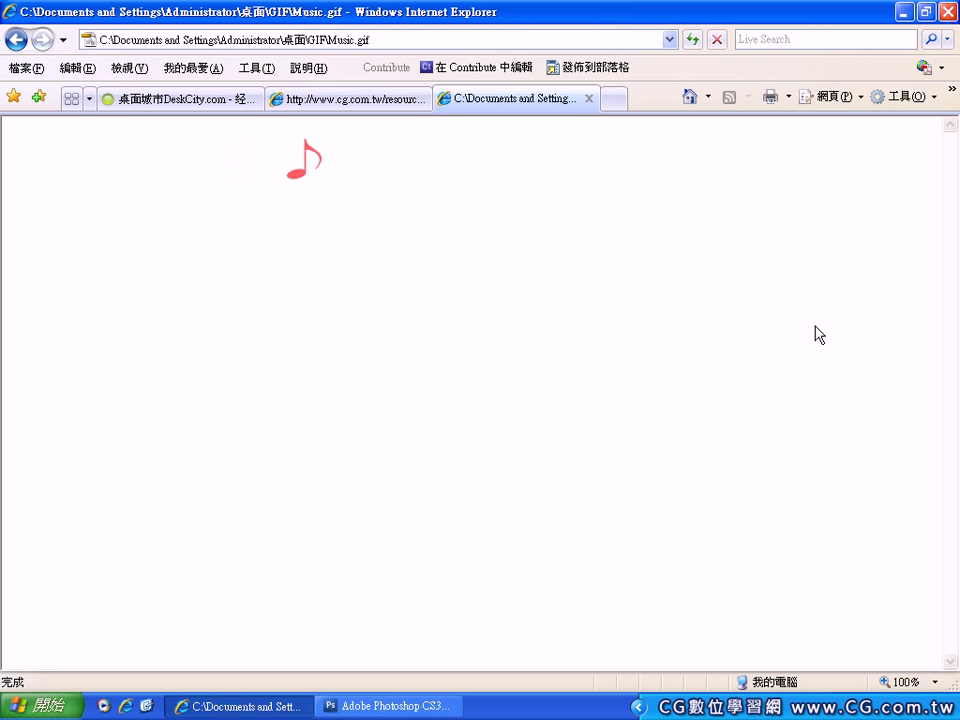
click(355, 705)
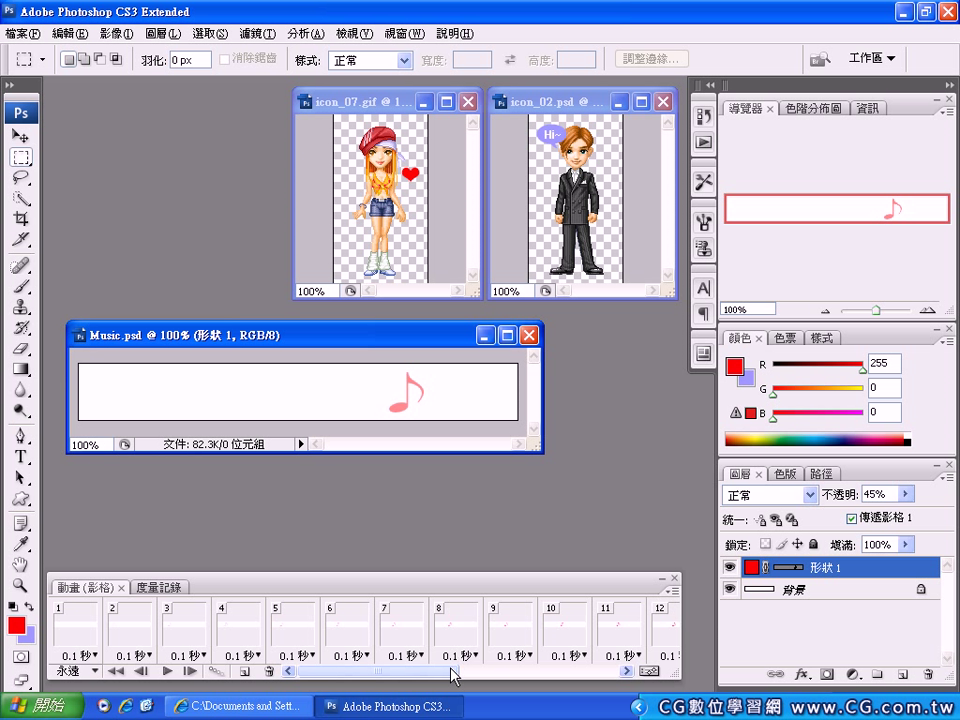